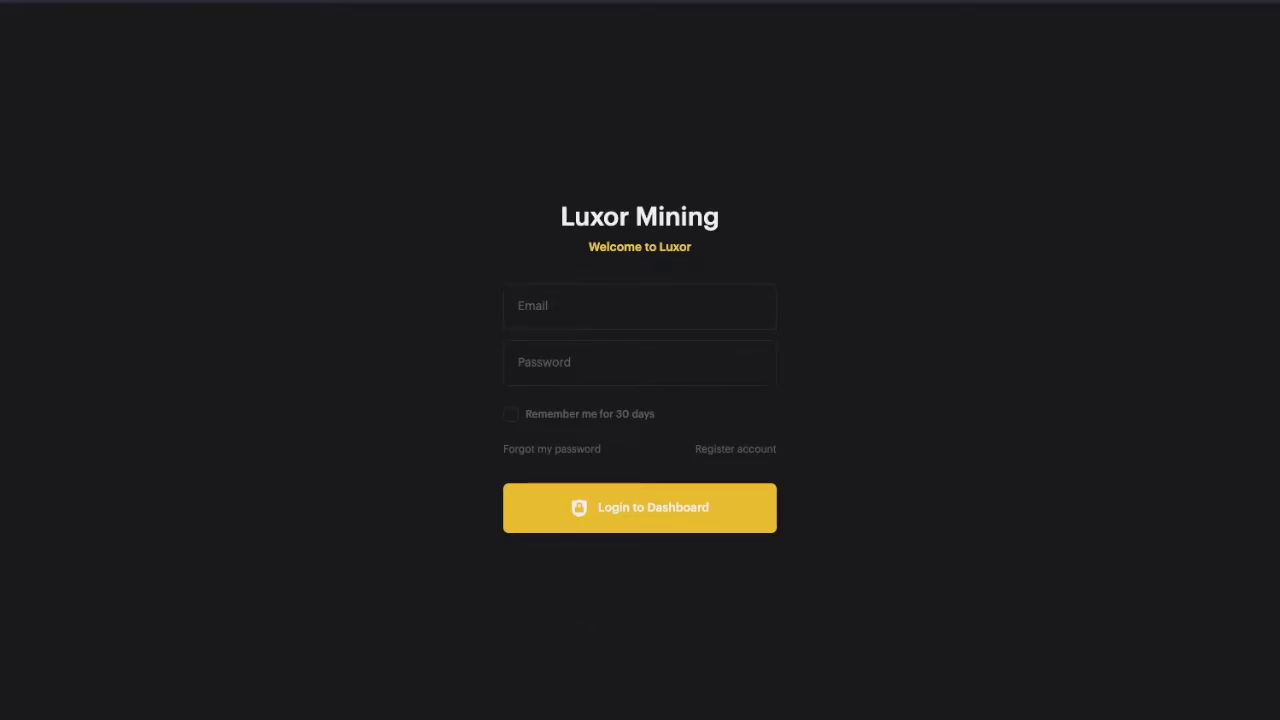
# - Start a new Luxor account with an email address and a confirmed password
pyautogui.click(729, 451)
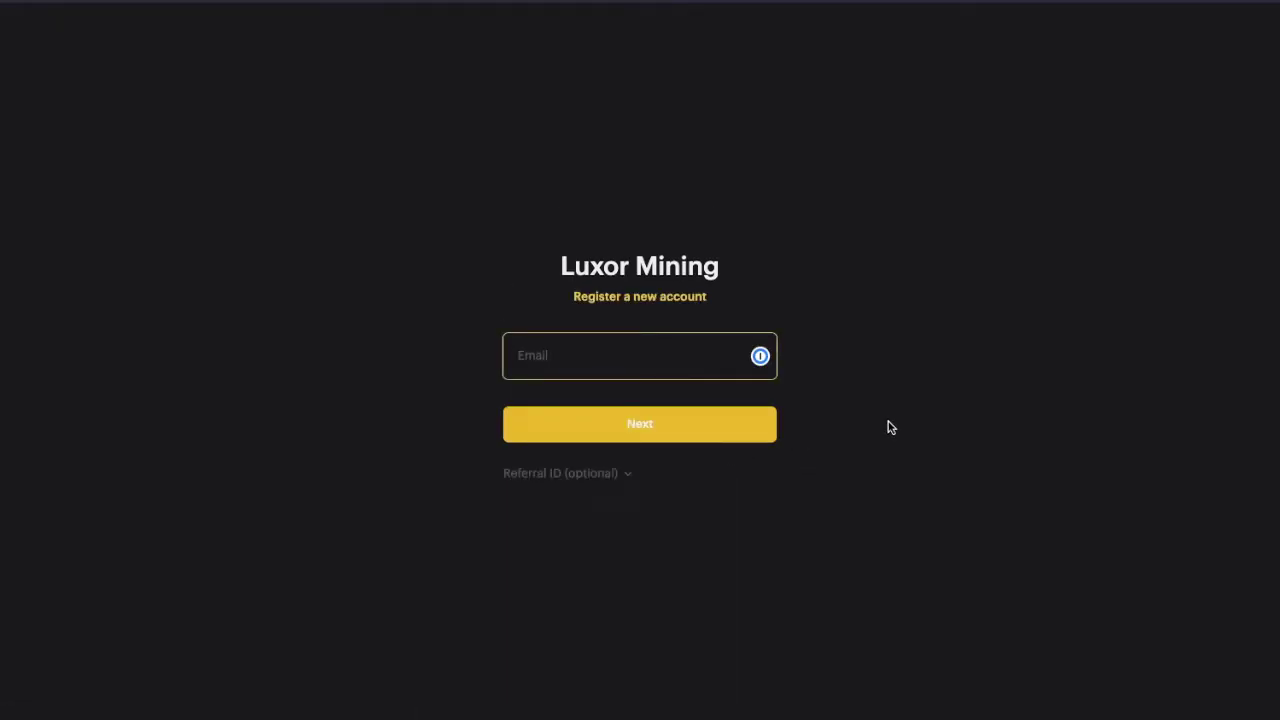
pyautogui.press('Return')
pyautogui.write('•••••••••')
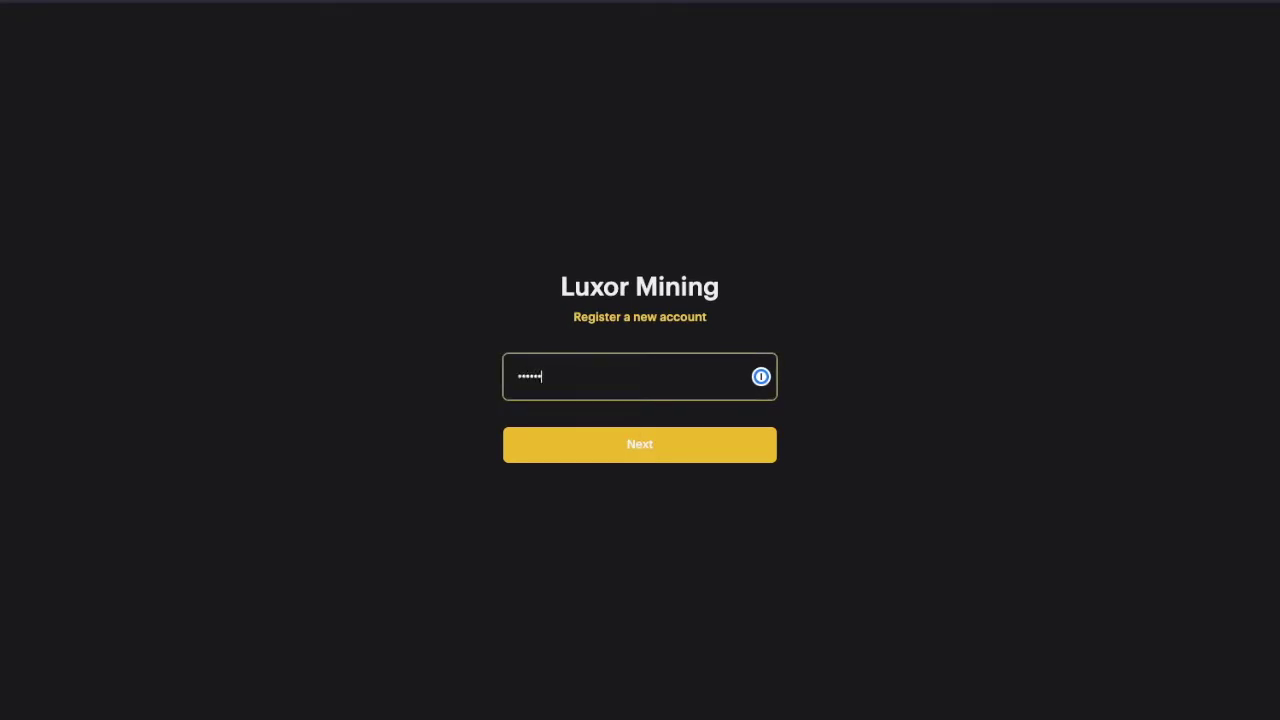
pyautogui.press('Return')
pyautogui.write('•••••••••')
pyautogui.press('Return')
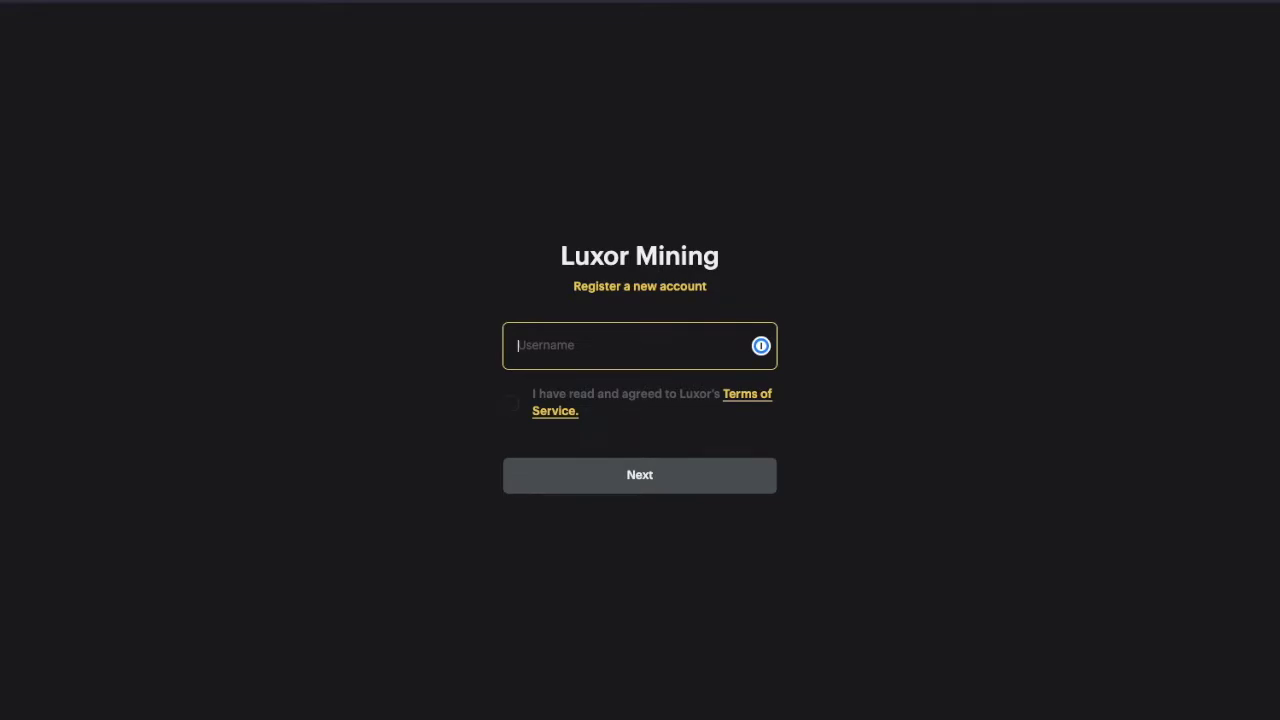
# - Enter a username, accept the Terms of Service and submit the registration
pyautogui.write('anytest')
pyautogui.click(510, 403)
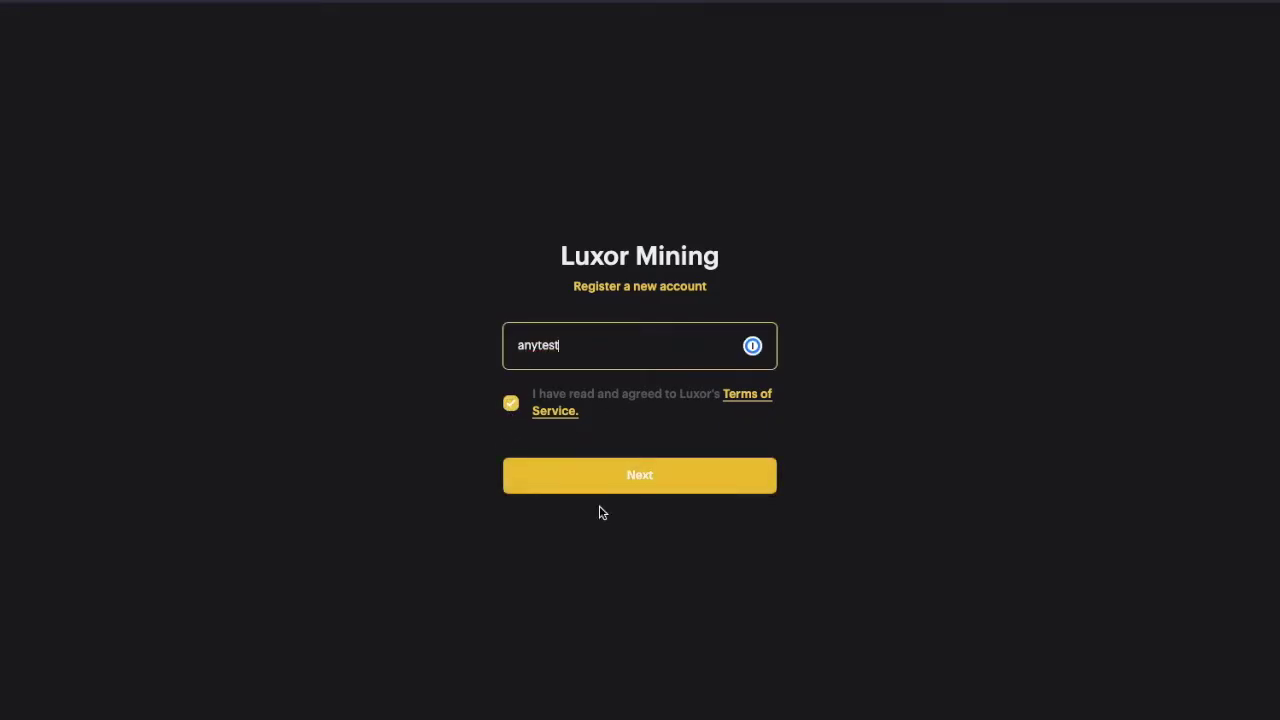
pyautogui.click(622, 485)
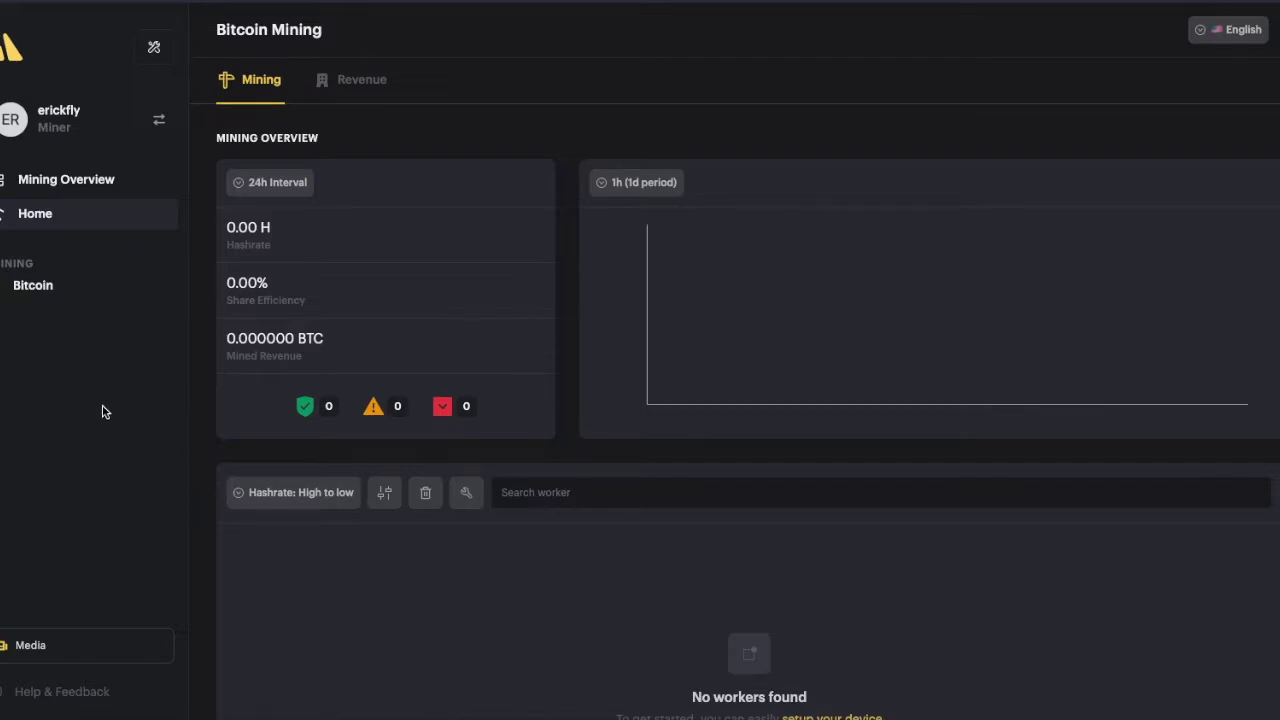
# - Check the subaccount switcher list, then close it
pyautogui.click(68, 130)
pyautogui.scroll(-2, 65, 213)
pyautogui.scroll(2, 65, 213)
pyautogui.click(88, 452)
# - Review the dashboard's 0.00 H hashrate and 0.000000 BTC revenue, then go to profile settings
pyautogui.scroll(-1, 205, 562)
pyautogui.scroll(-2, 205, 562)
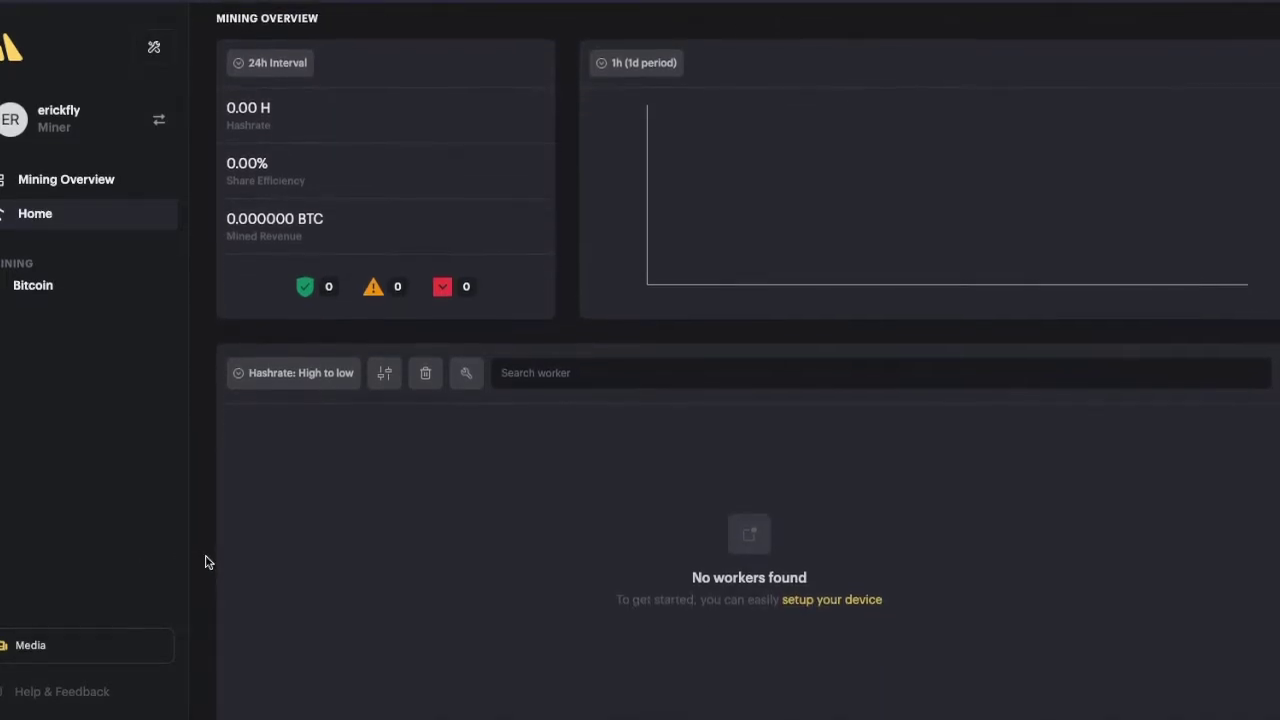
pyautogui.scroll(-1, 205, 562)
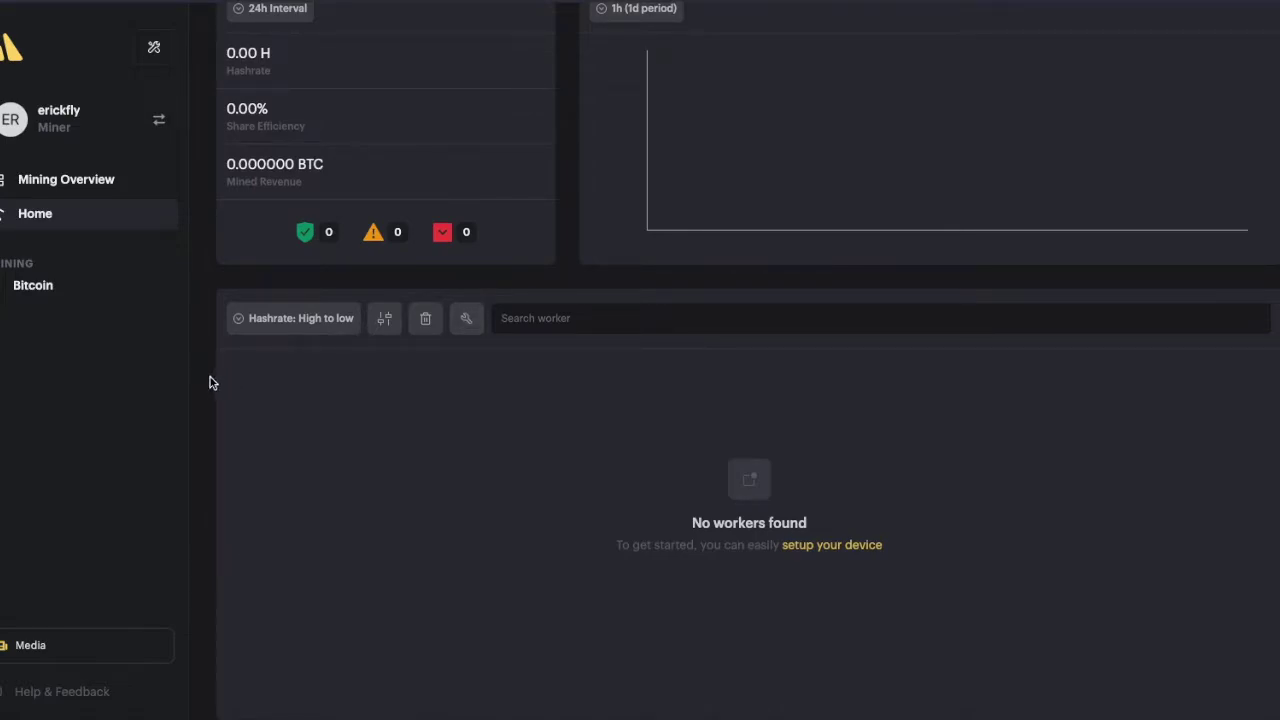
pyautogui.scroll(3, 210, 383)
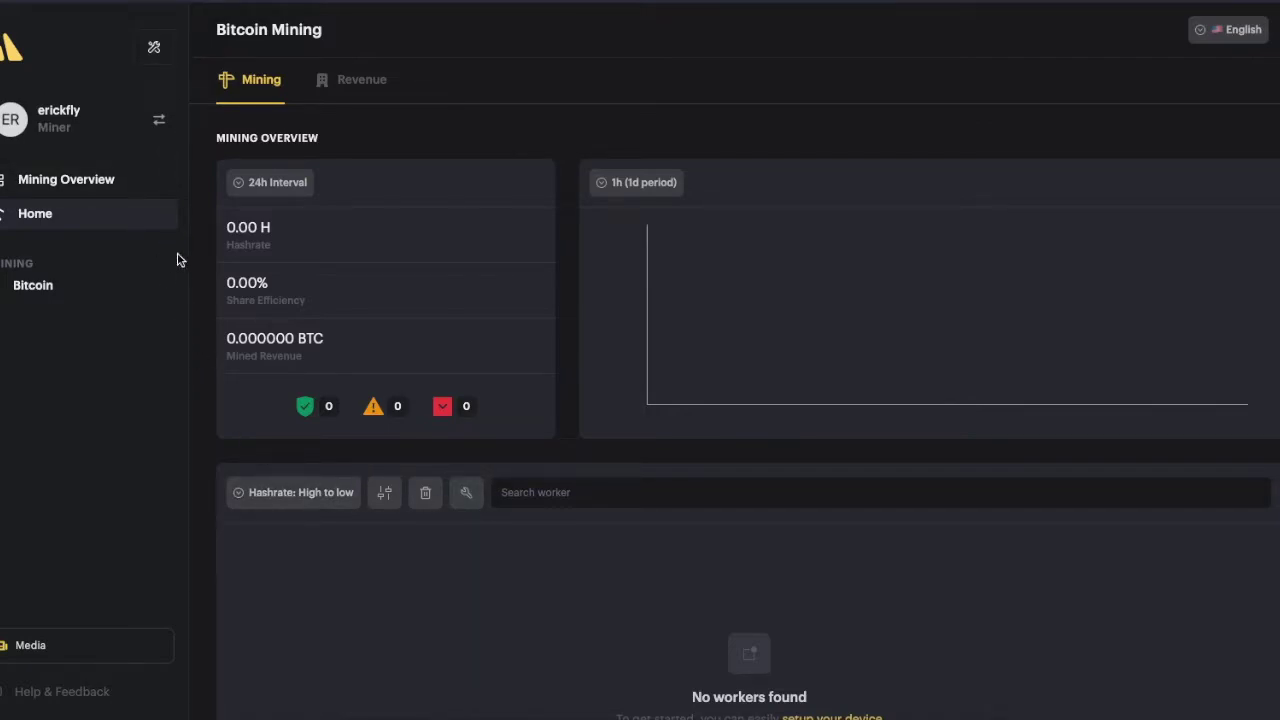
pyautogui.click(154, 58)
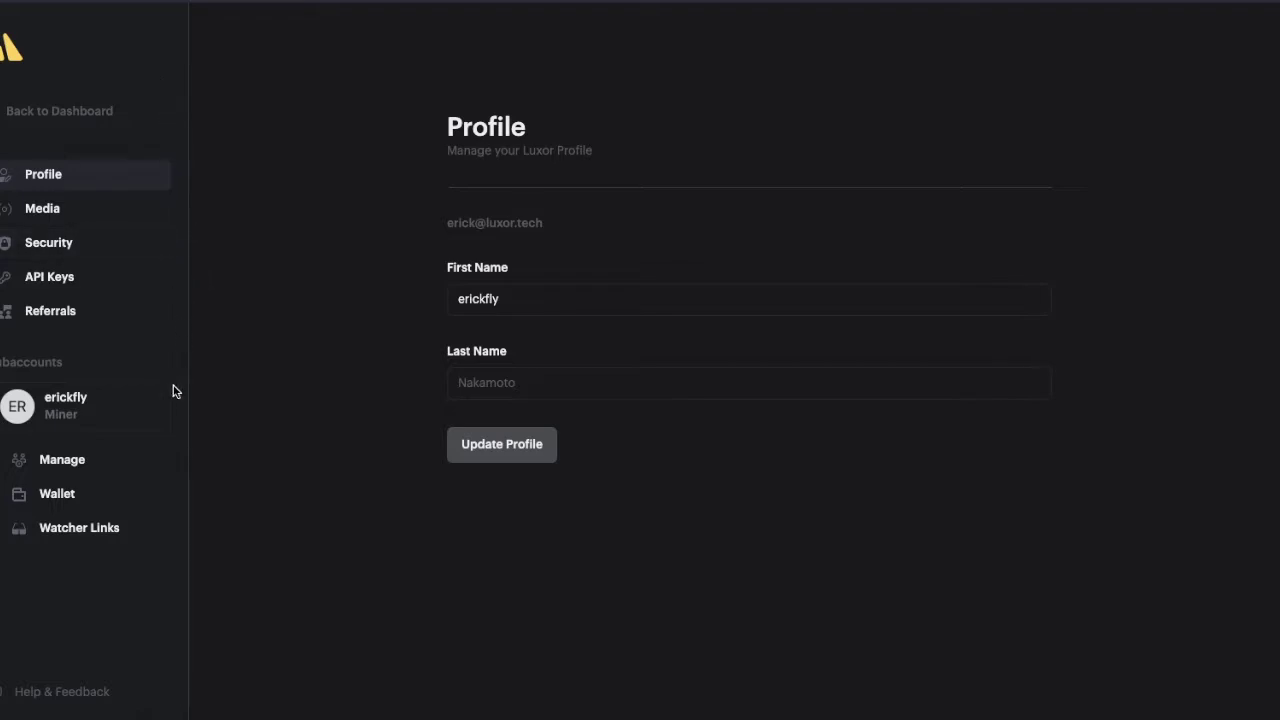
# - Review the BTC wallet's payout settings (0.001 BTC threshold) and return to the mining dashboard
pyautogui.click(70, 495)
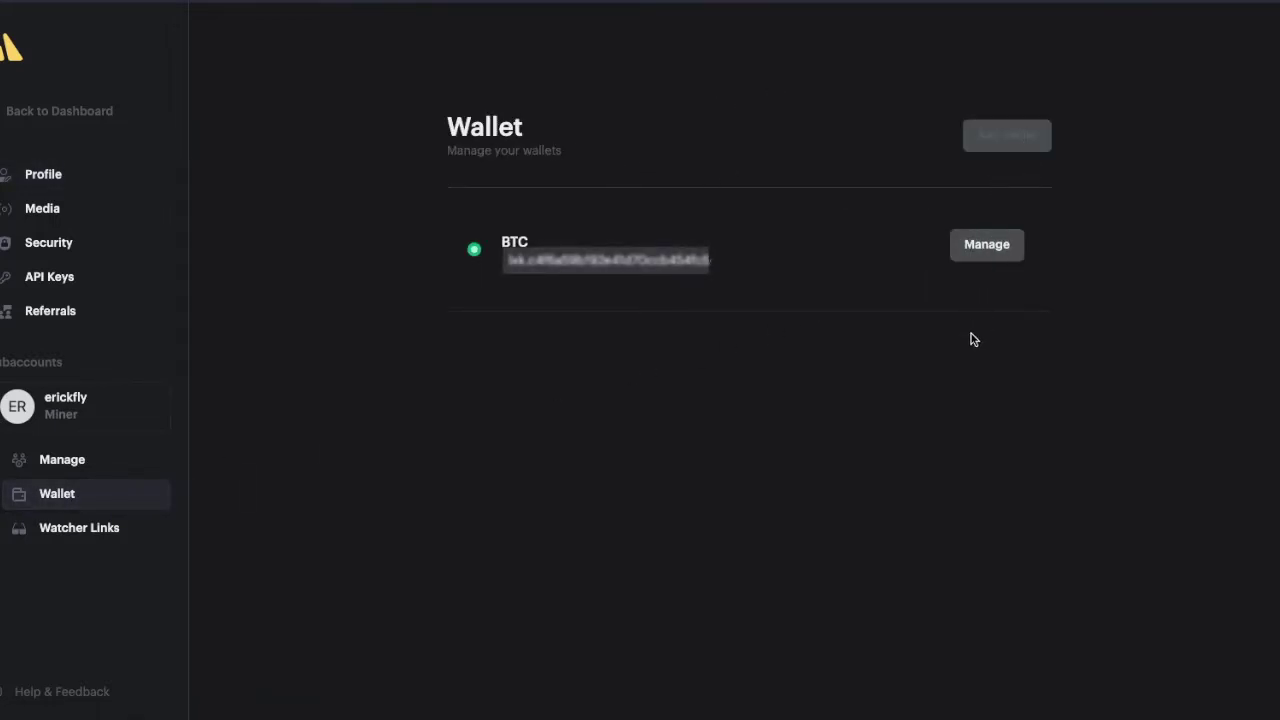
pyautogui.click(995, 258)
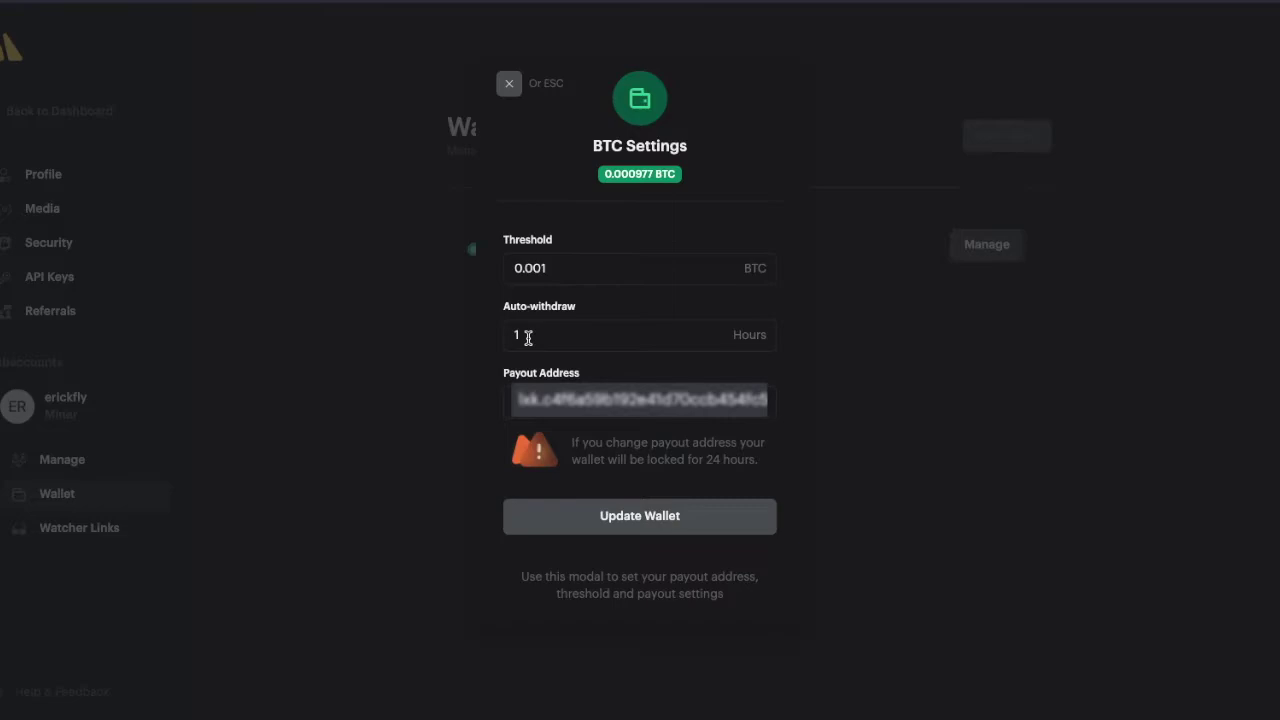
pyautogui.click(908, 421)
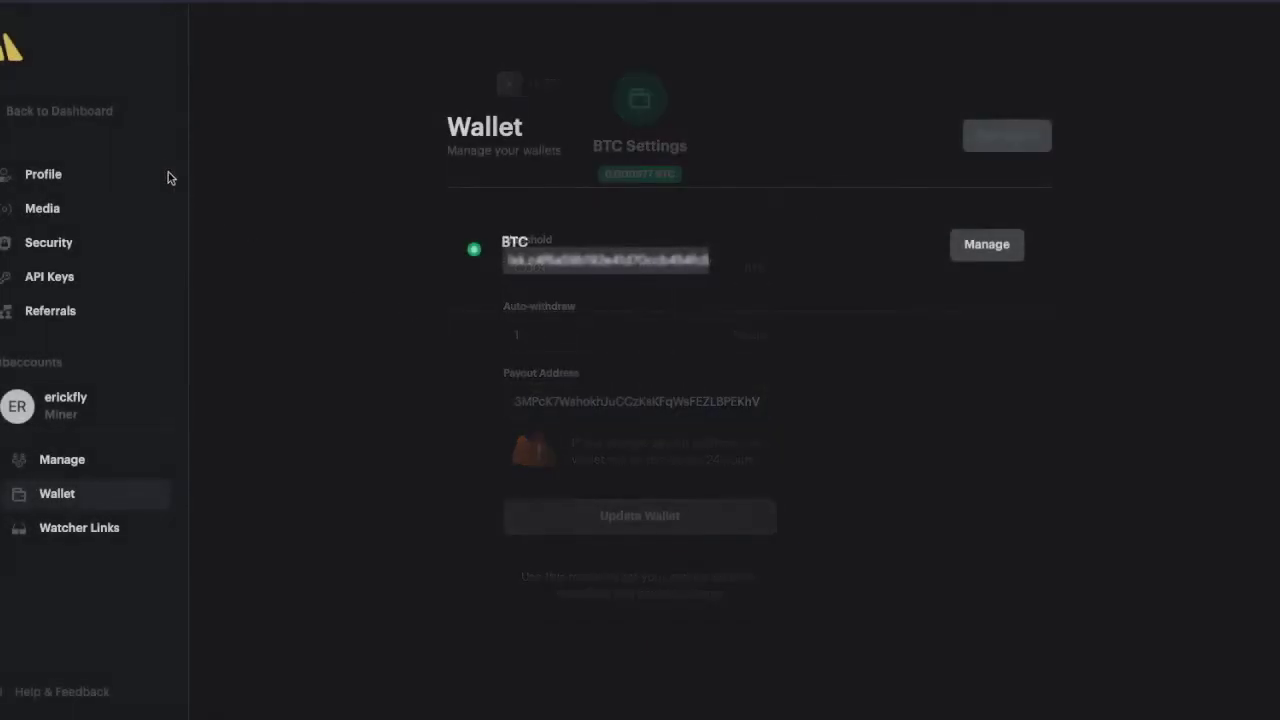
pyautogui.click(31, 112)
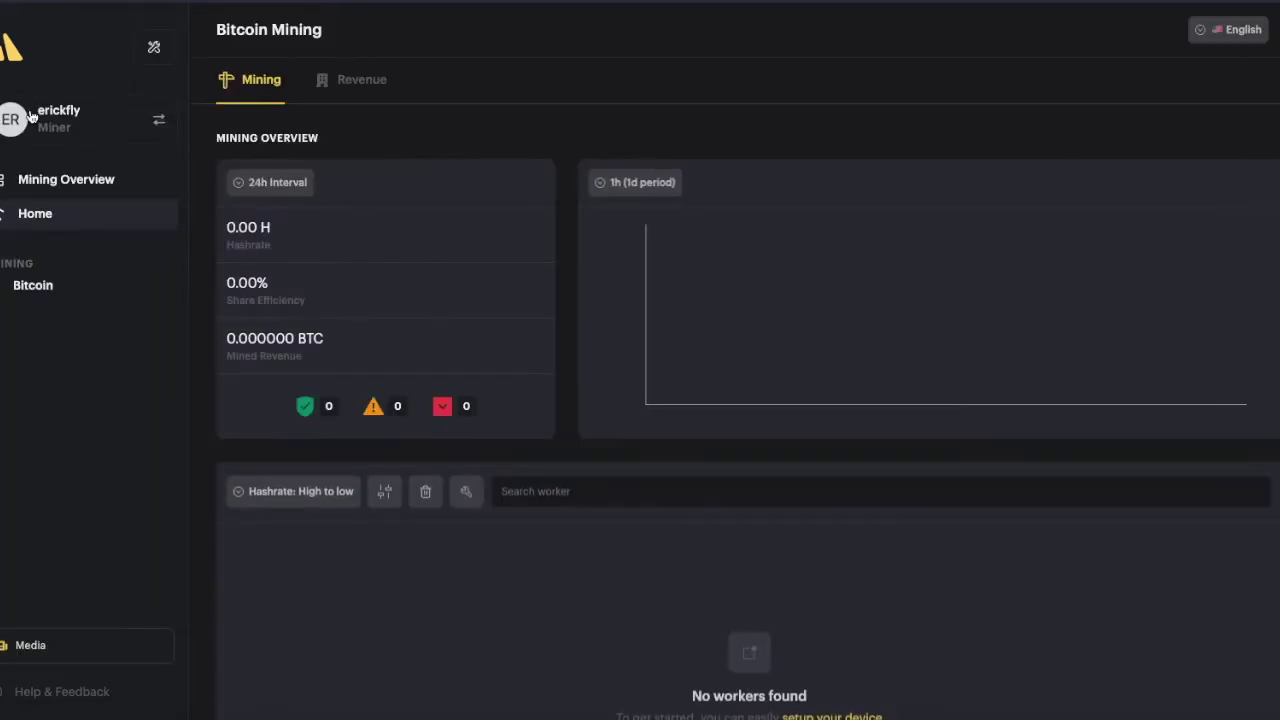
# - Bring up the worker stratum configuration and start customizing the worker name
pyautogui.scroll(-1, 530, 476)
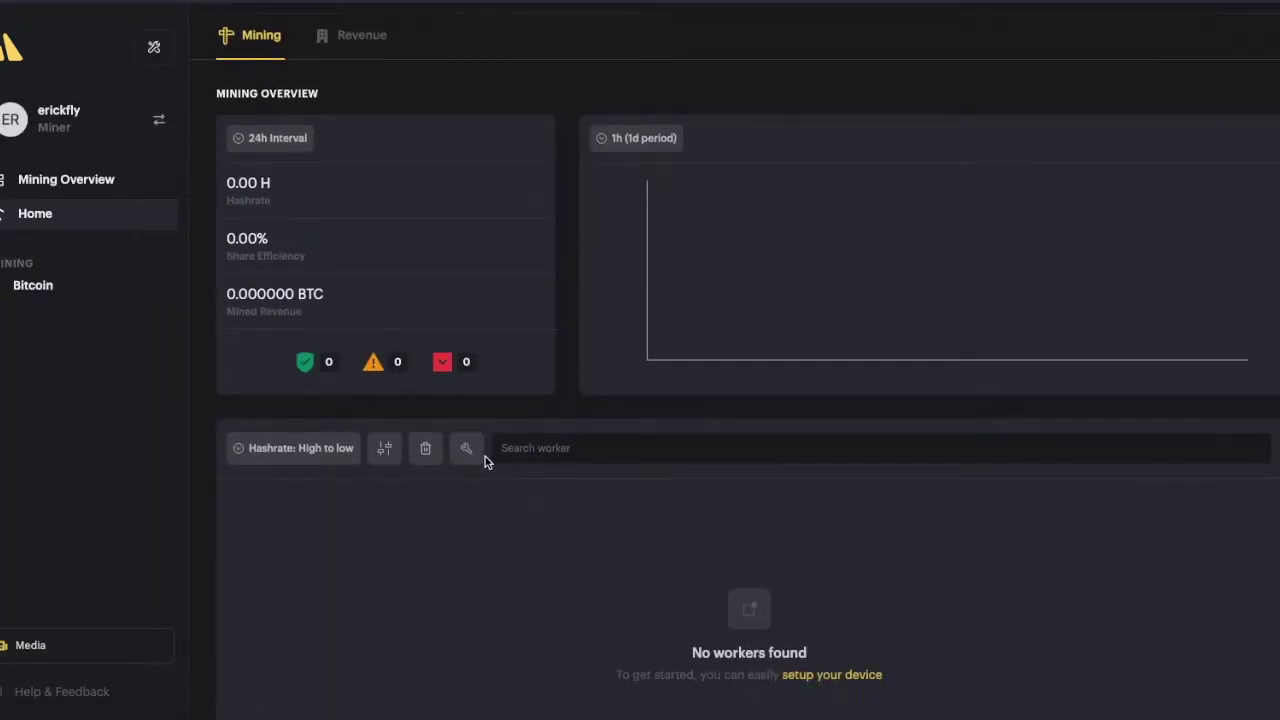
pyautogui.click(466, 449)
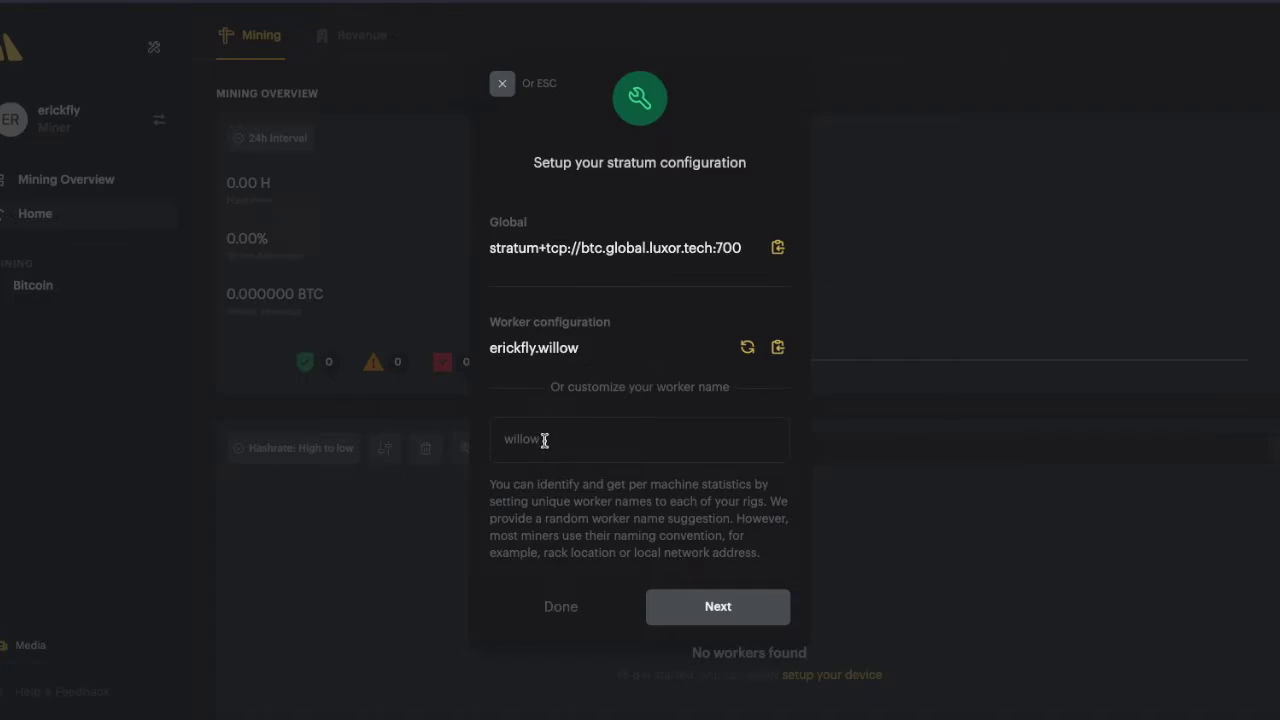
pyautogui.click(544, 441)
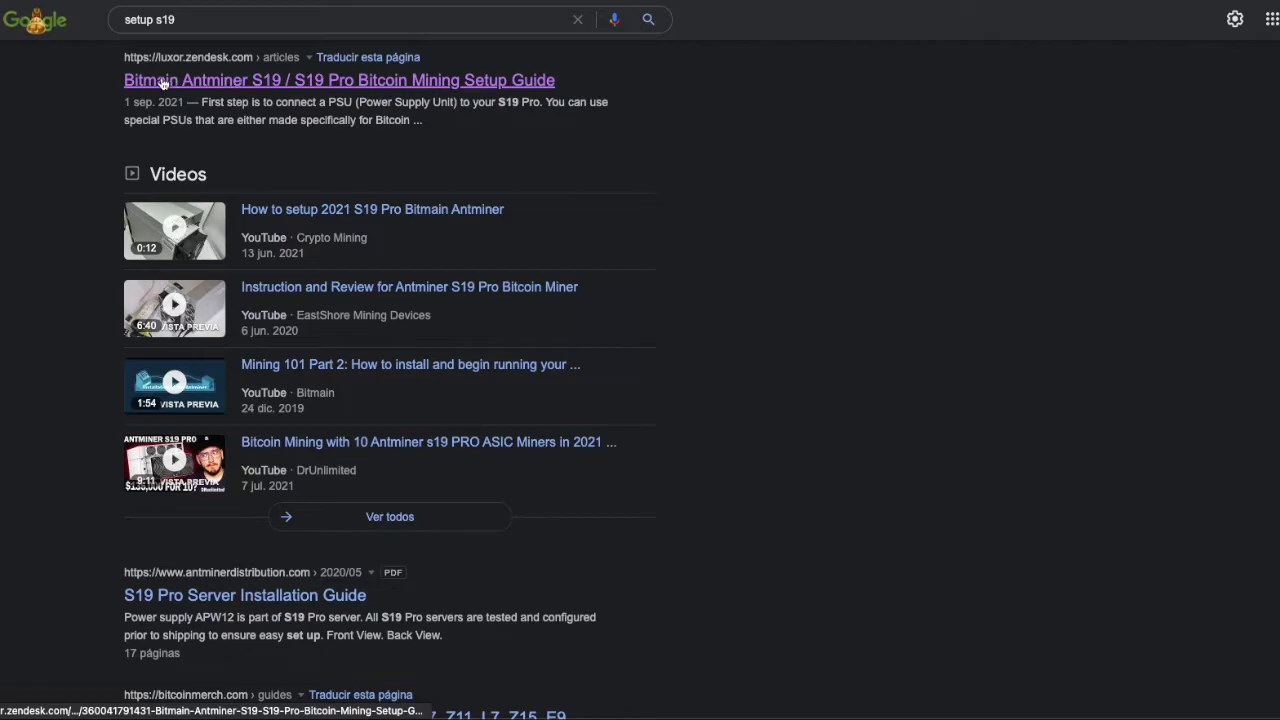
# - Read Luxor's Antminer S19 / S19 Pro setup guide down to its stratum URL, worker and password settings
pyautogui.click(253, 88)
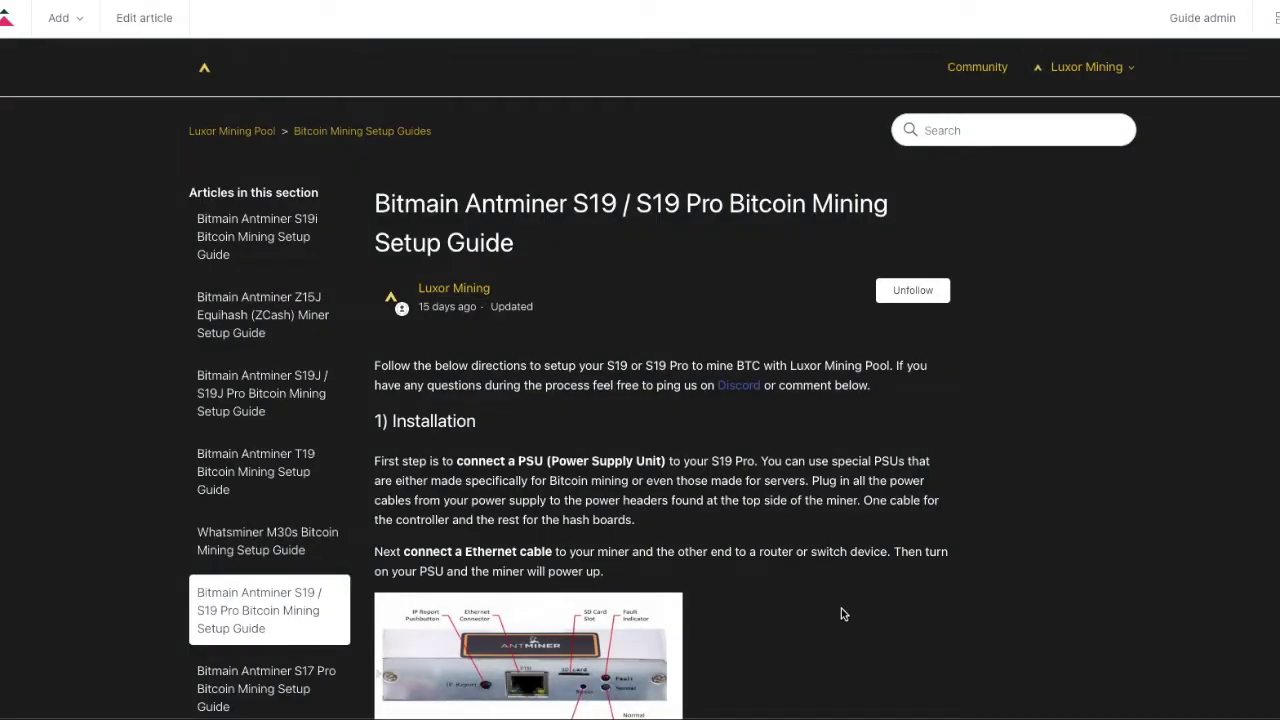
pyautogui.scroll(-2, 843, 614)
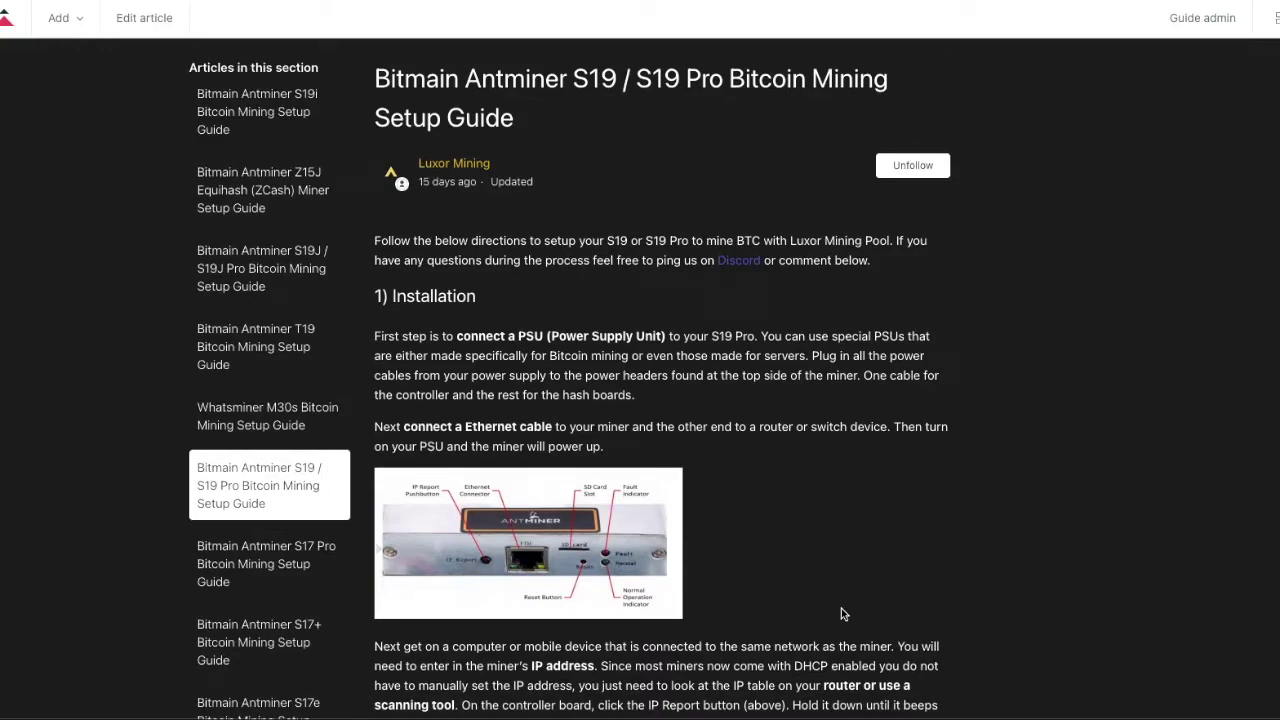
pyautogui.scroll(-10, 863, 489)
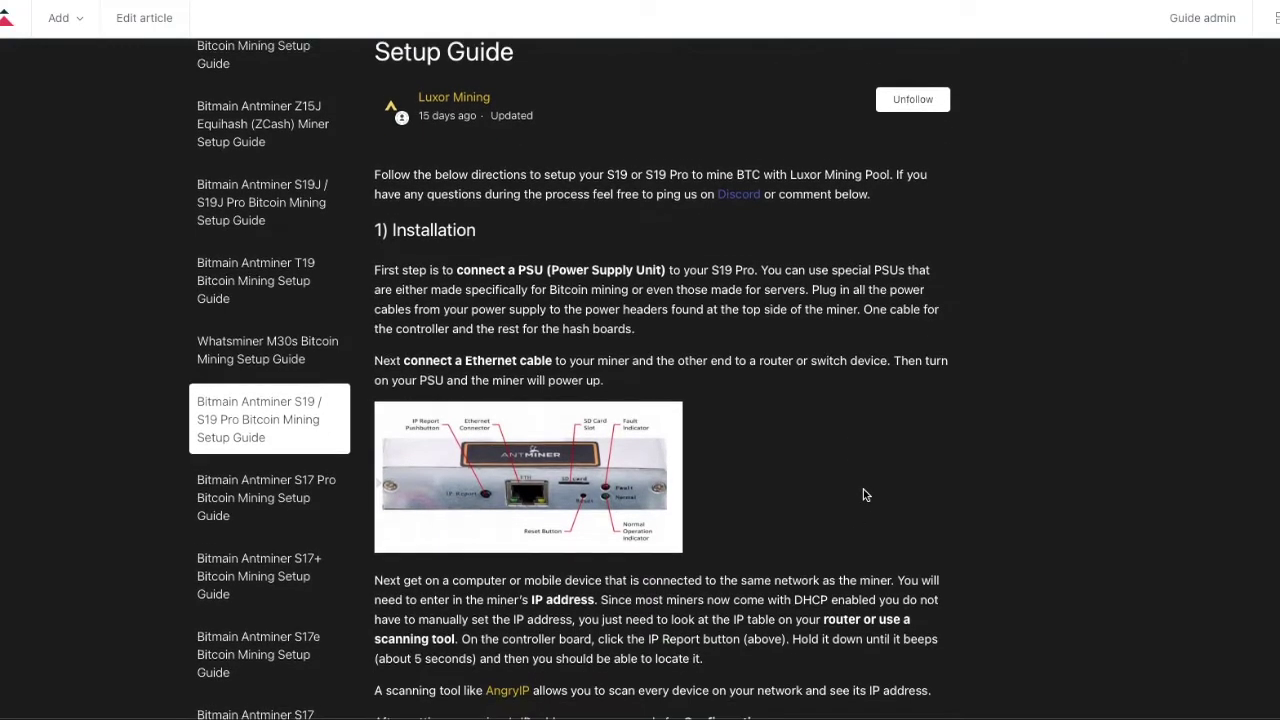
pyautogui.scroll(-3, 863, 489)
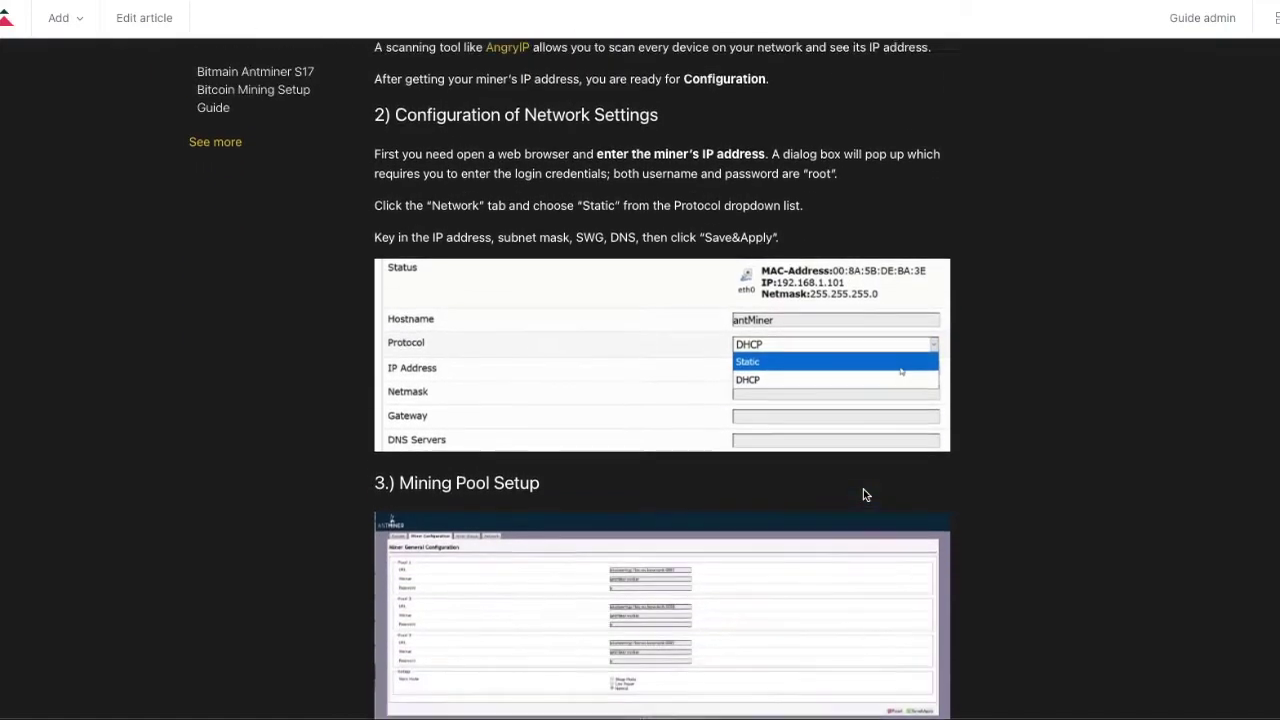
pyautogui.scroll(-6, 990, 493)
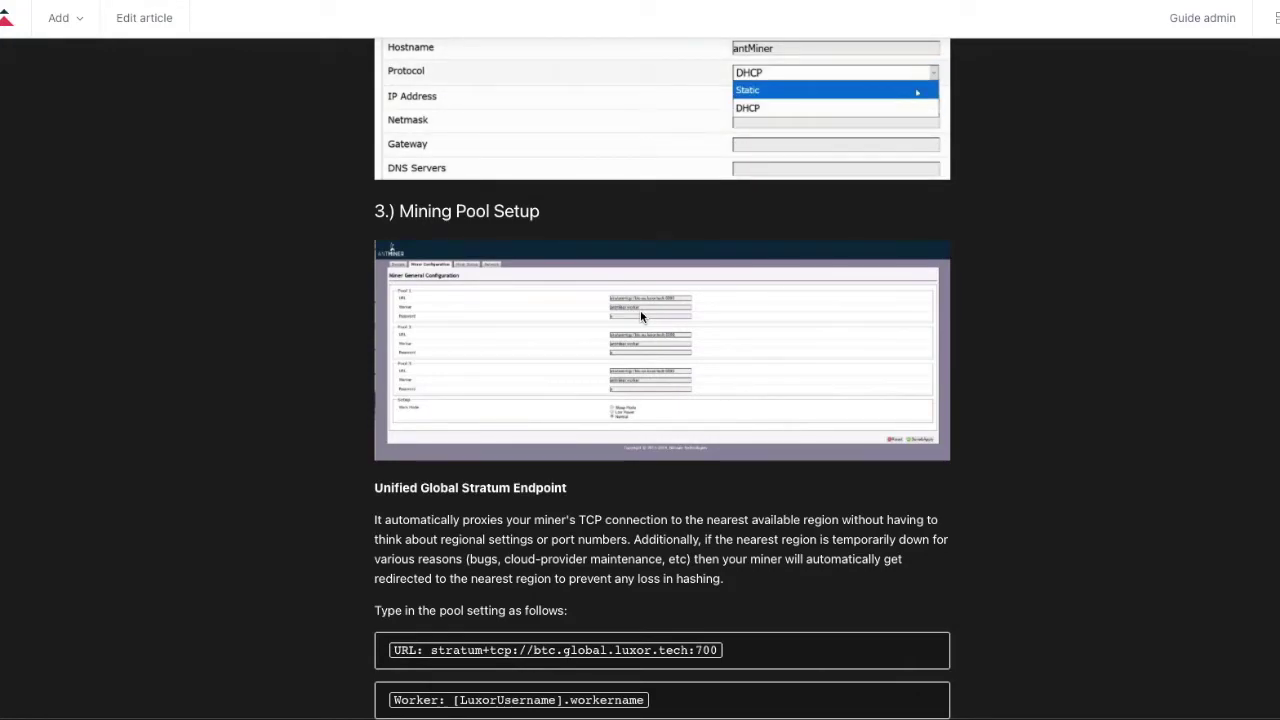
pyautogui.scroll(-2, 641, 317)
pyautogui.scroll(-2, 810, 618)
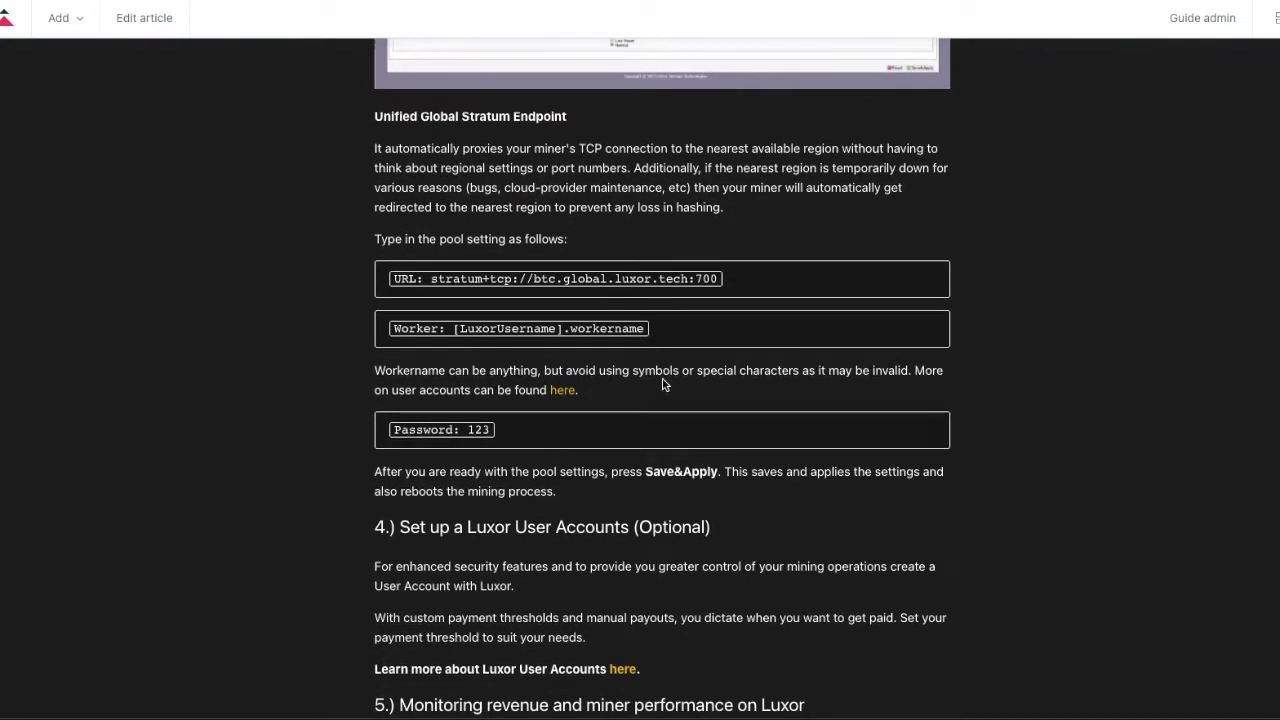
pyautogui.scroll(-1, 673, 313)
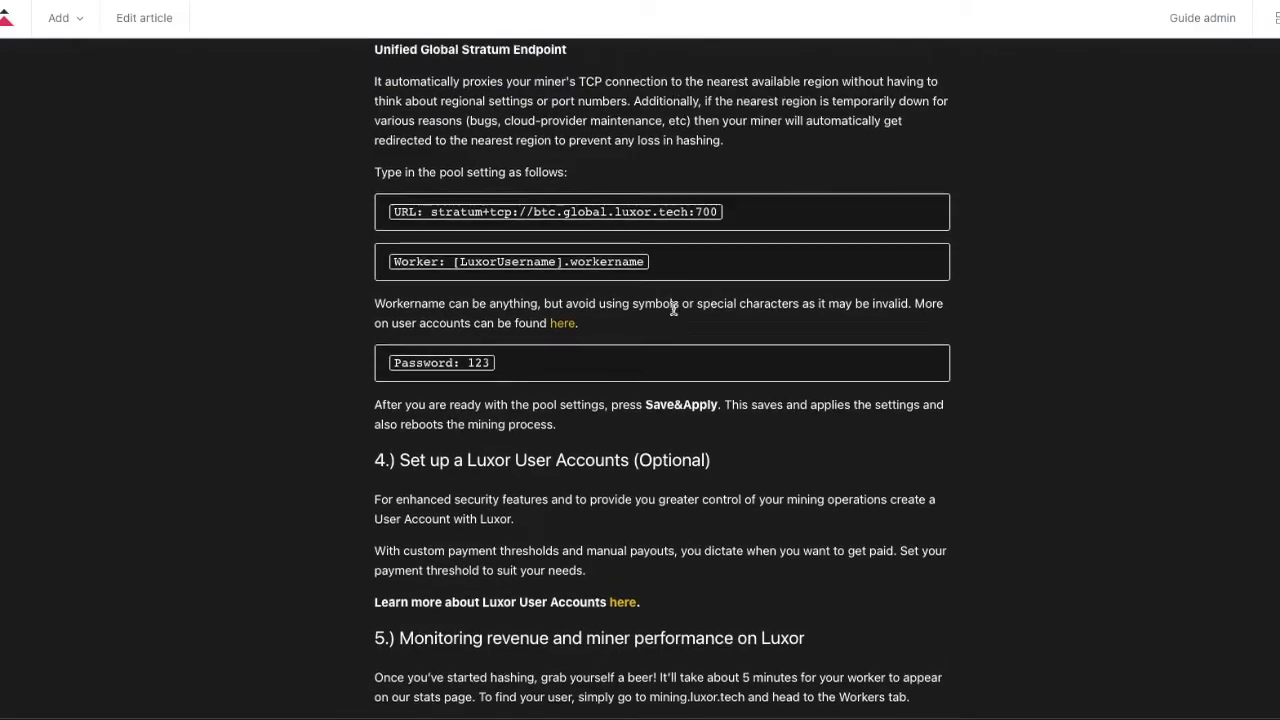
pyautogui.scroll(-1, 673, 311)
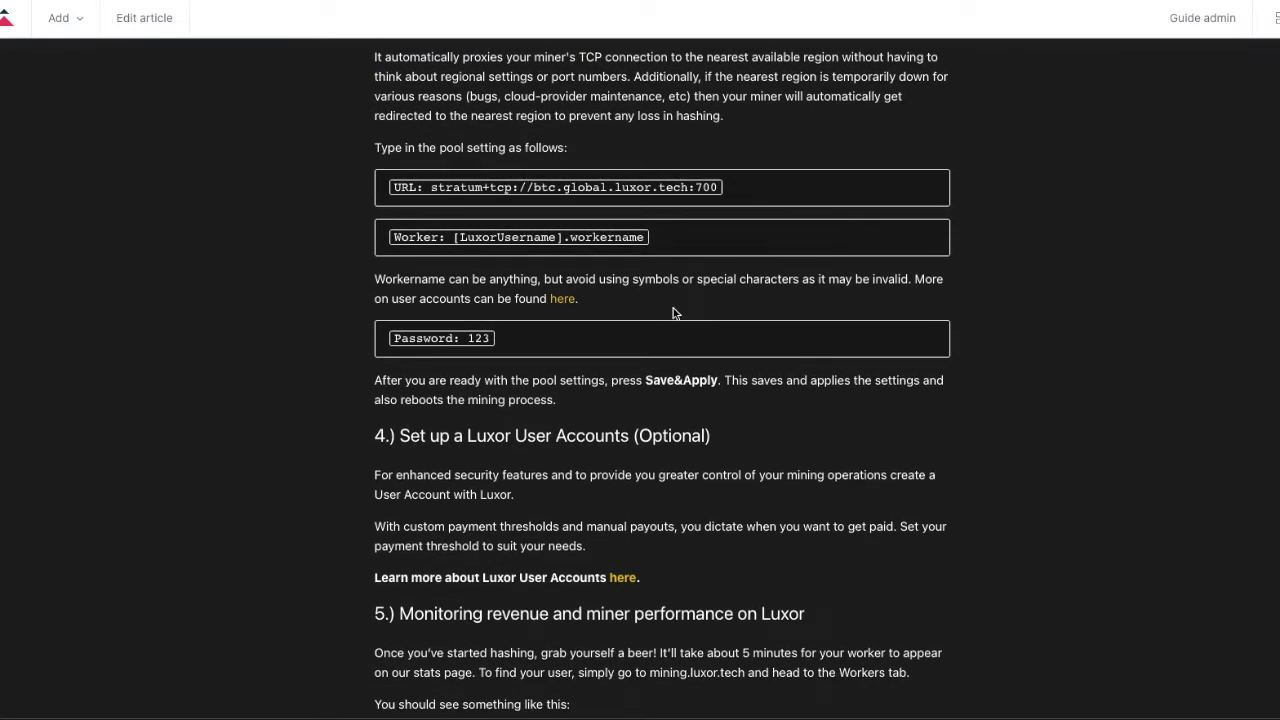
pyautogui.scroll(1, 673, 313)
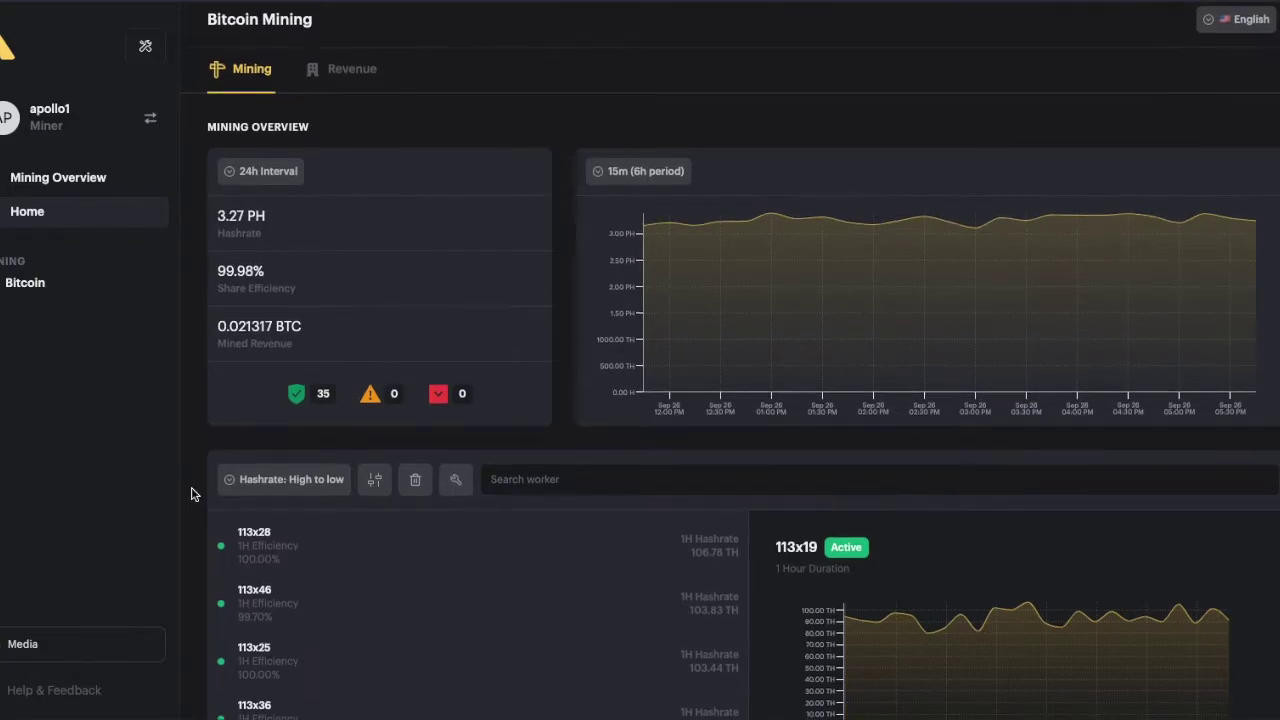
pyautogui.scroll(-2, 193, 494)
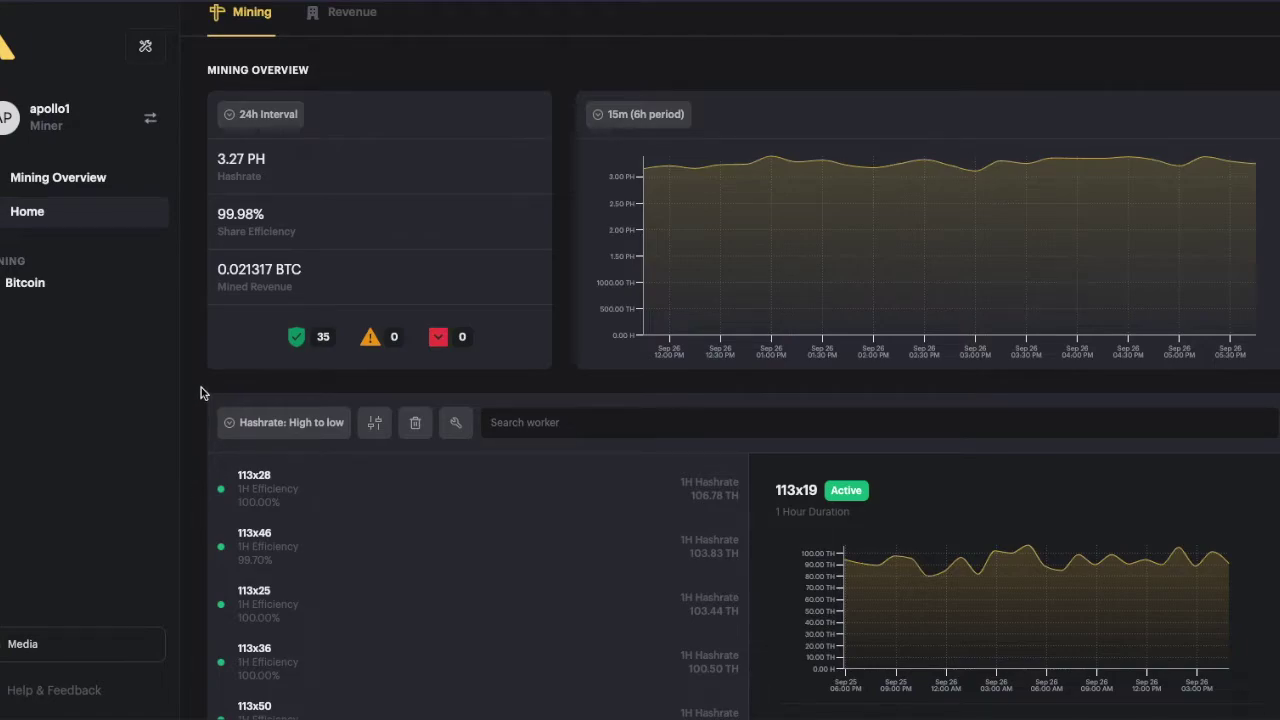
pyautogui.click(288, 127)
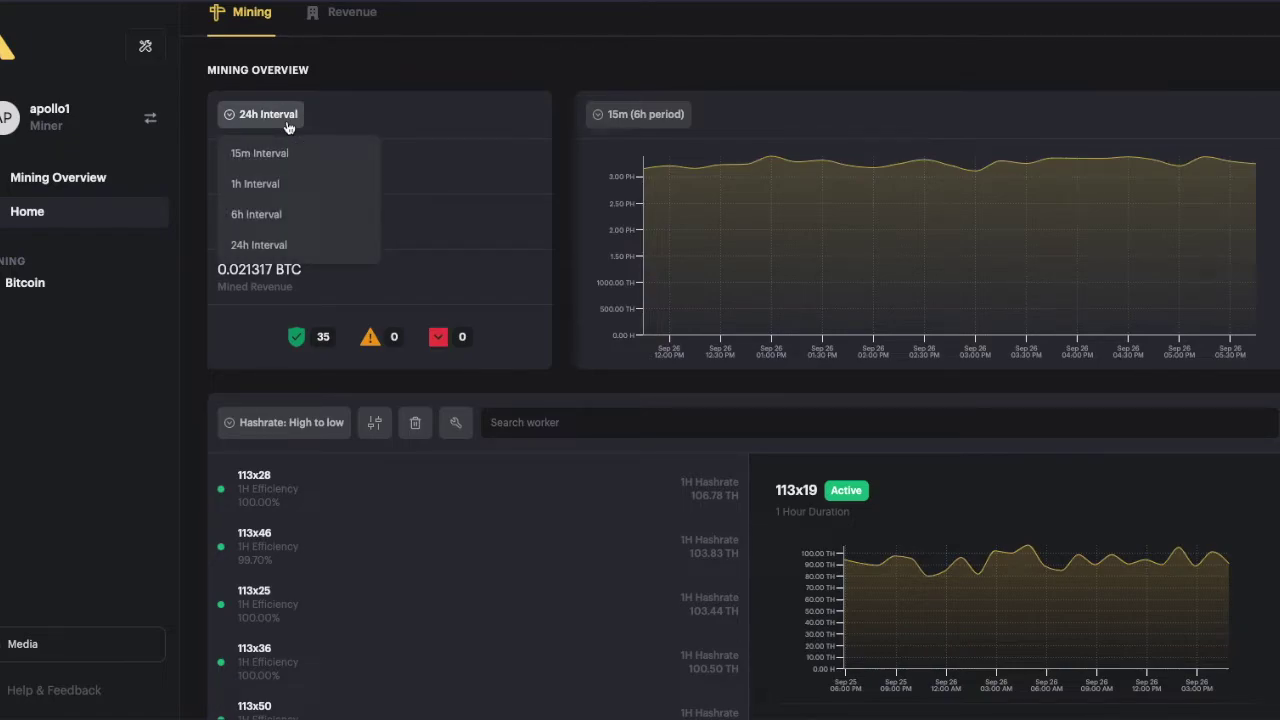
pyautogui.click(288, 127)
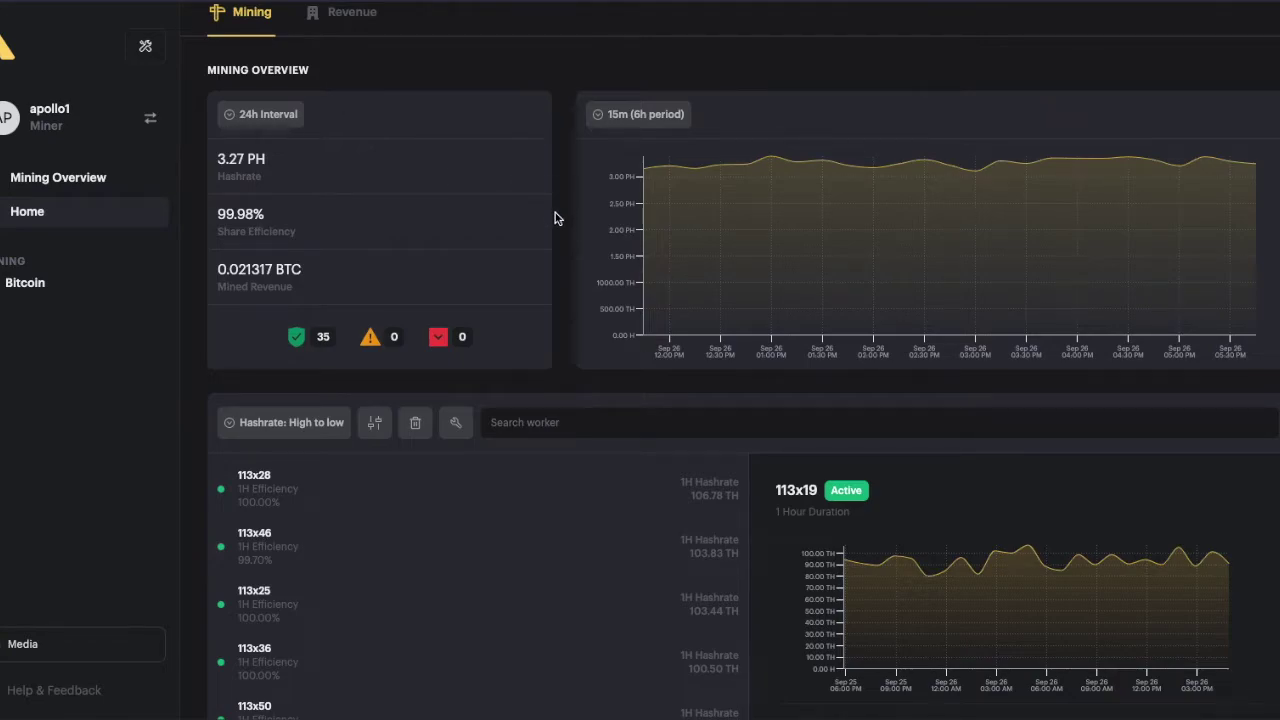
pyautogui.moveTo(724, 338)
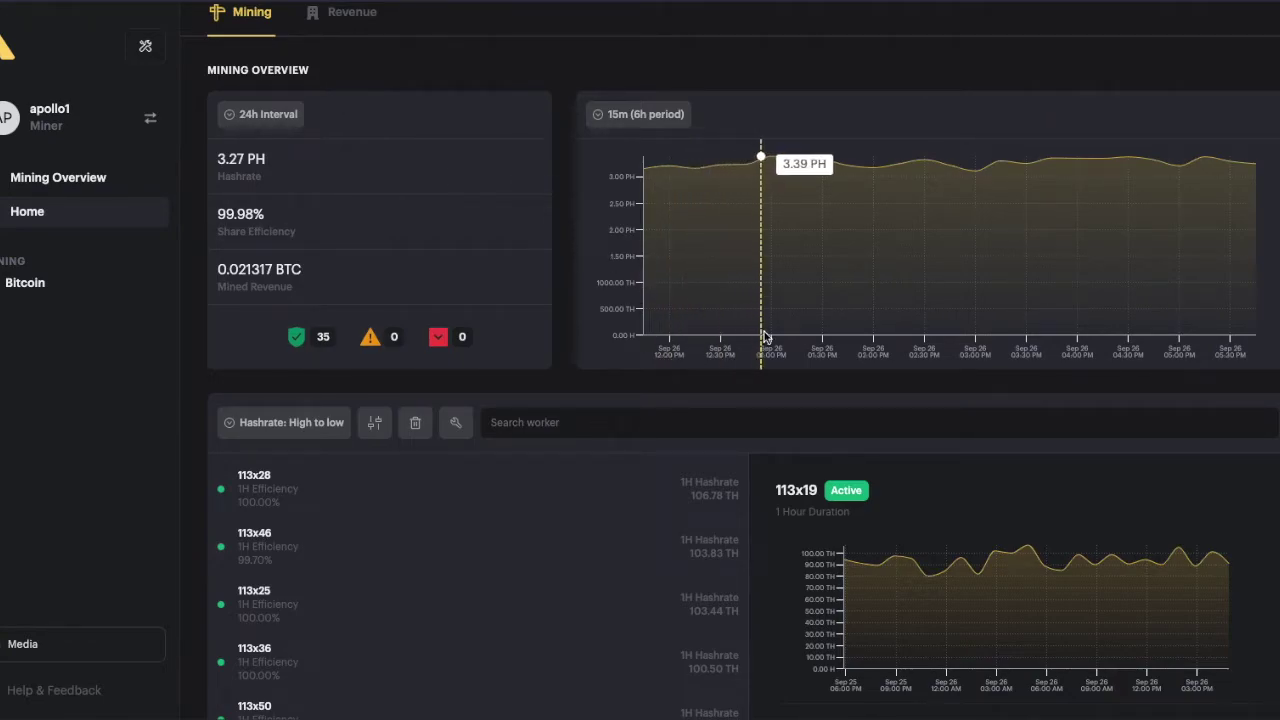
pyautogui.click(620, 120)
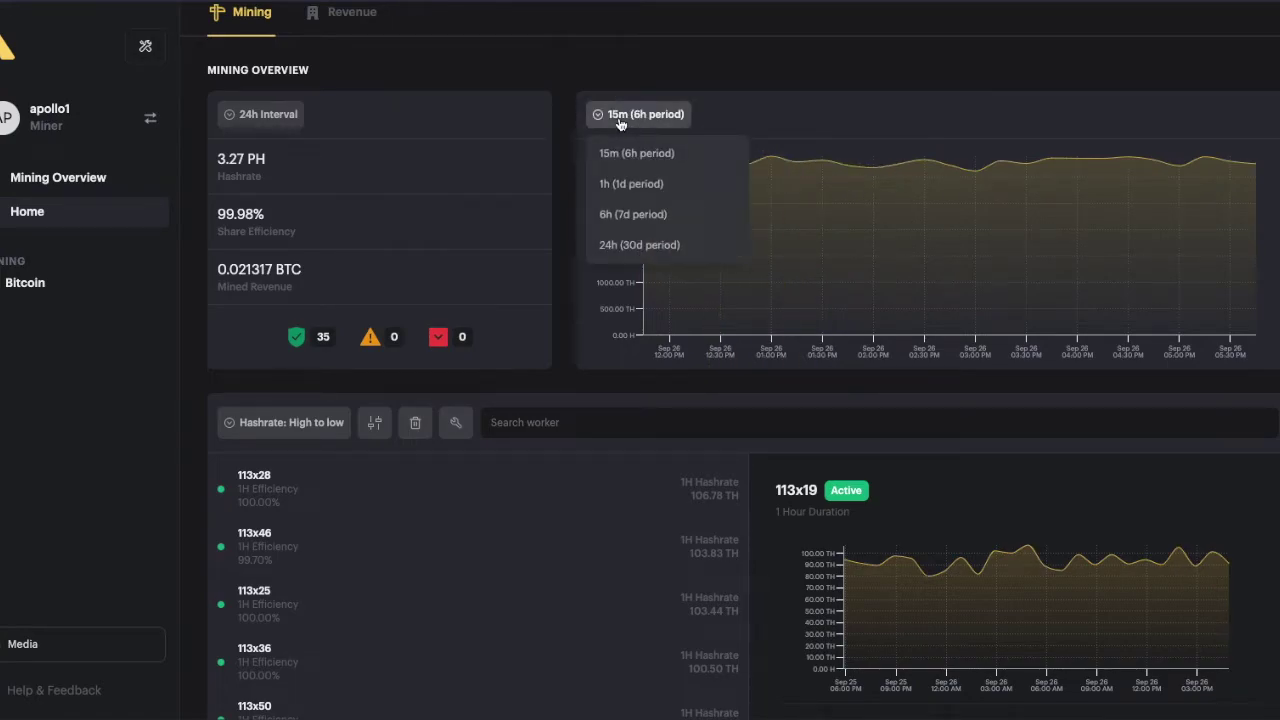
pyautogui.click(567, 309)
pyautogui.scroll(-1, 565, 308)
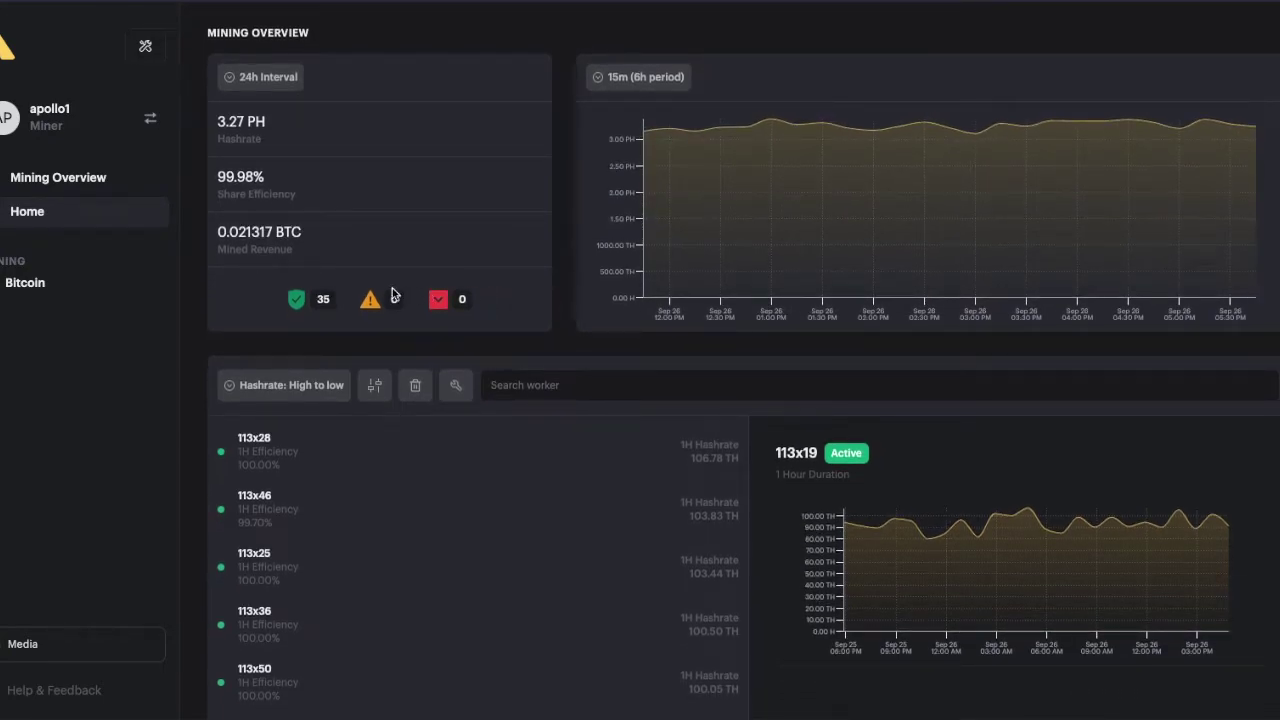
# - Show worker 113x28's details: 106.78 TH hashrate, 345 valid shares, 0.000614 BTC revenue
pyautogui.scroll(-1, 557, 308)
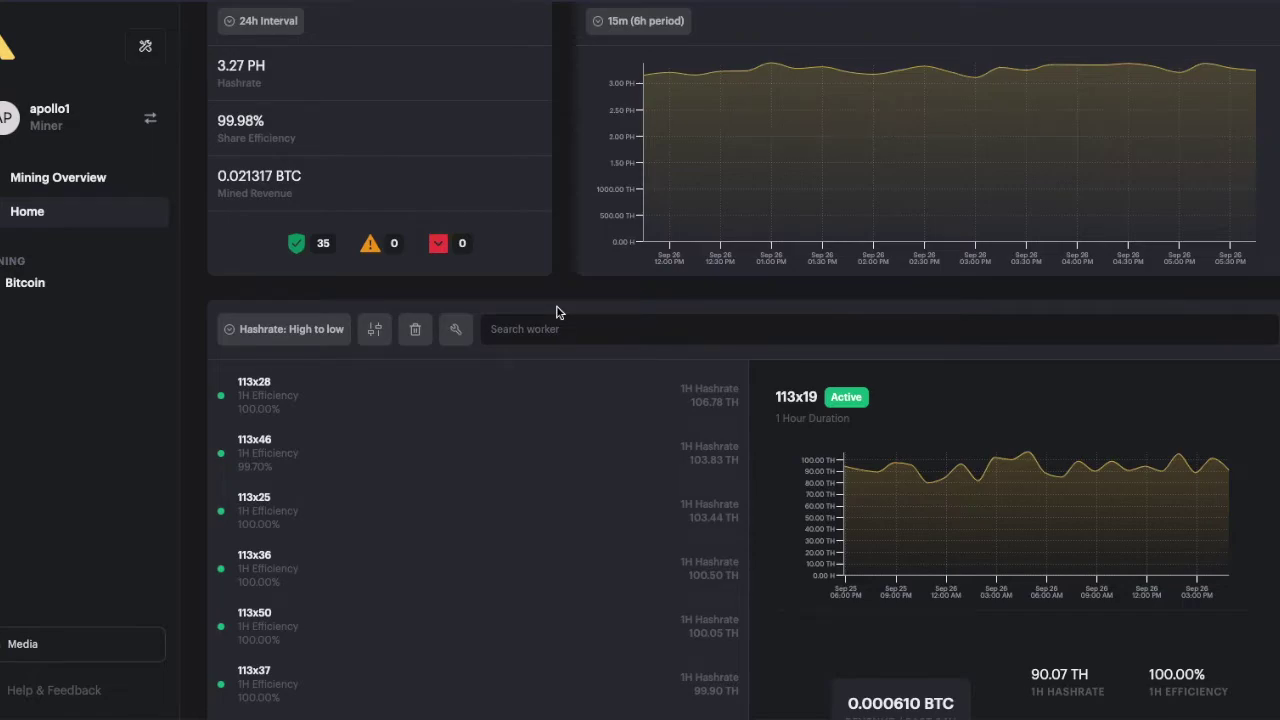
pyautogui.scroll(-1, 557, 312)
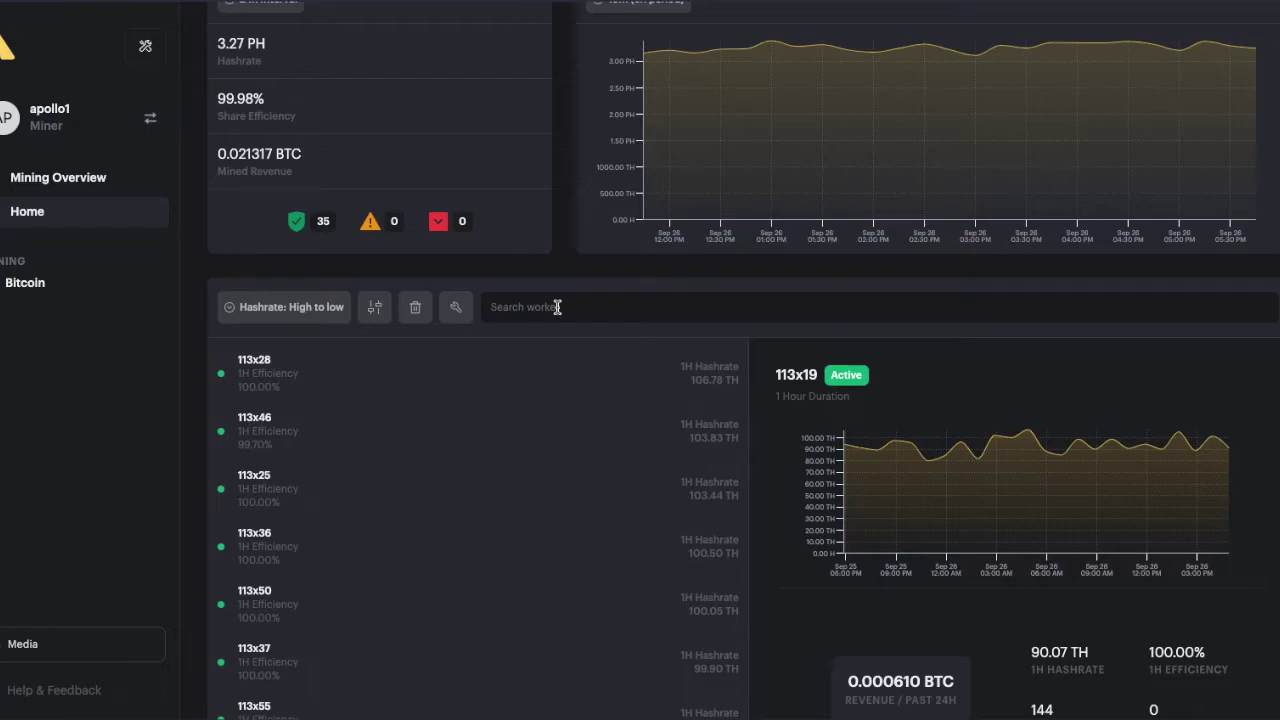
pyautogui.scroll(-2, 557, 307)
pyautogui.scroll(-1, 557, 310)
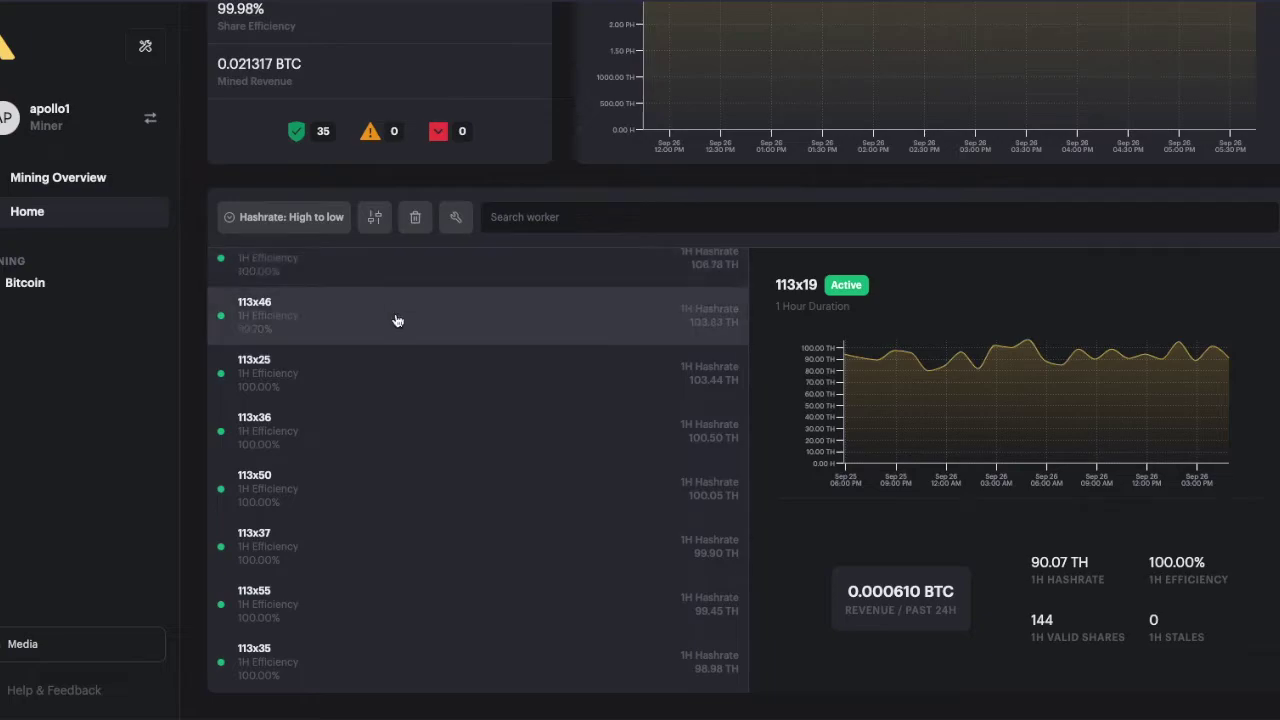
pyautogui.scroll(1, 394, 320)
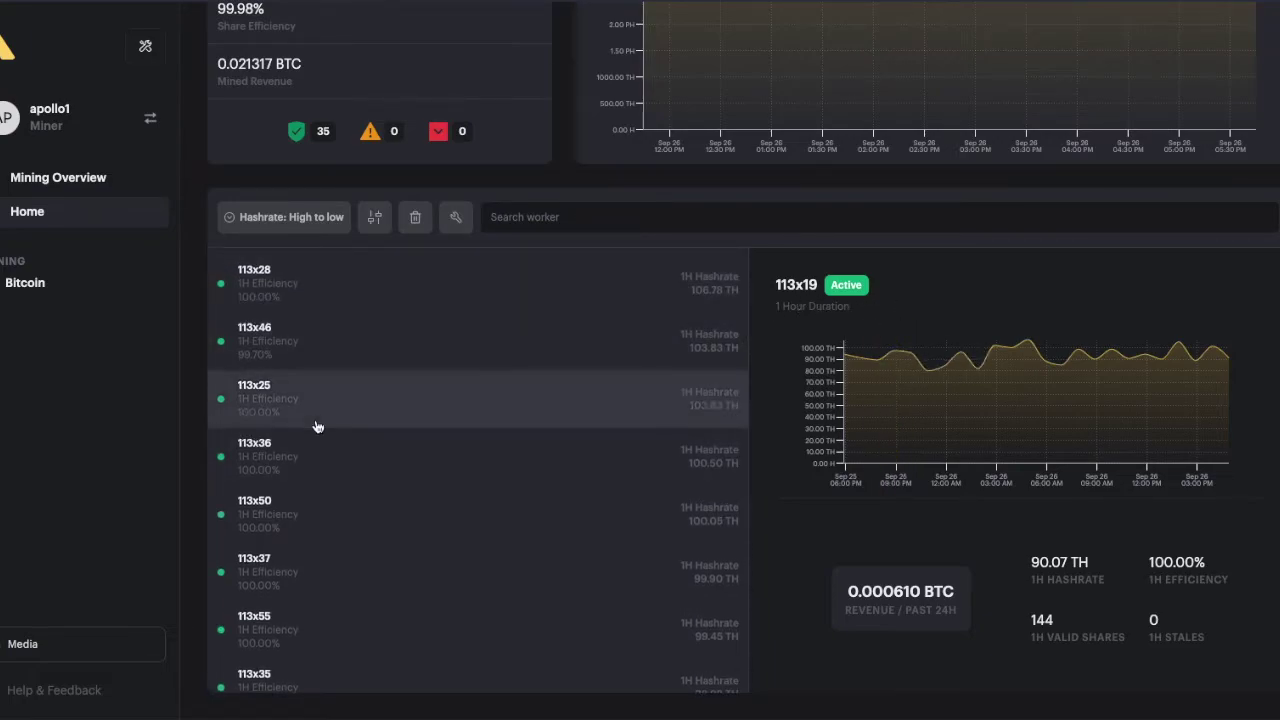
pyautogui.click(280, 290)
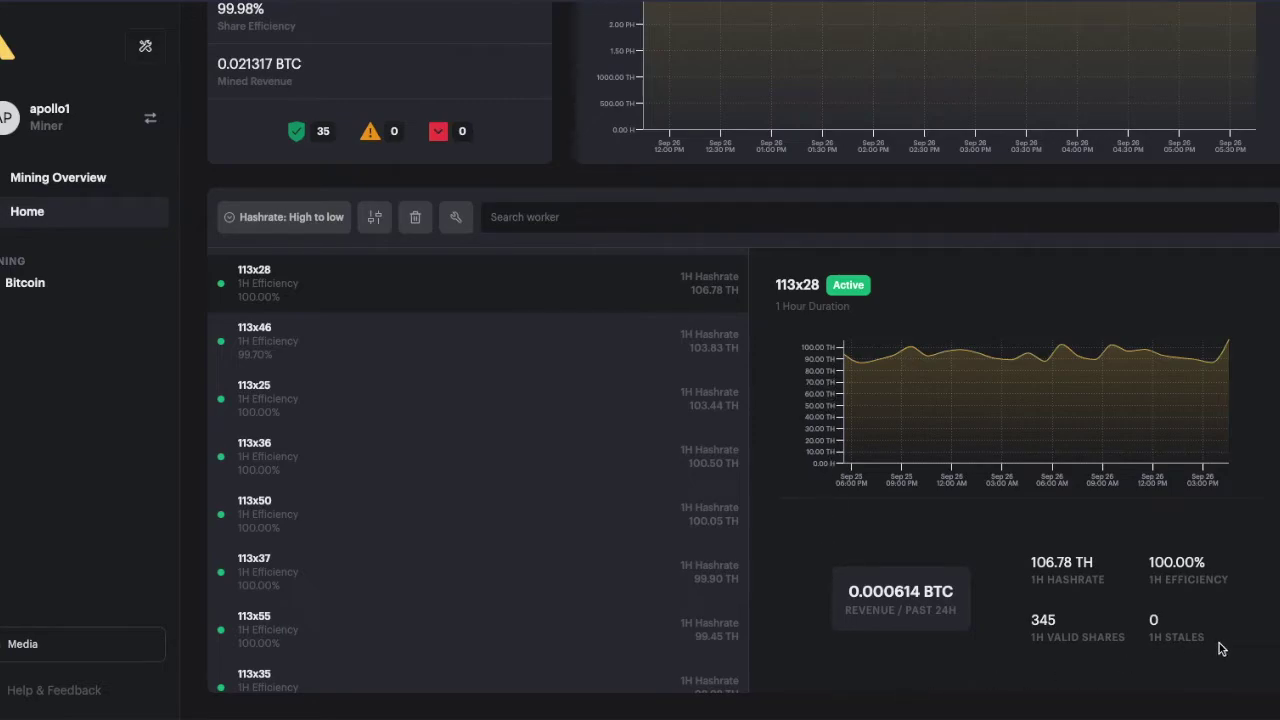
# - Look over the worker details and check for any deleted workers
pyautogui.scroll(-5, 502, 512)
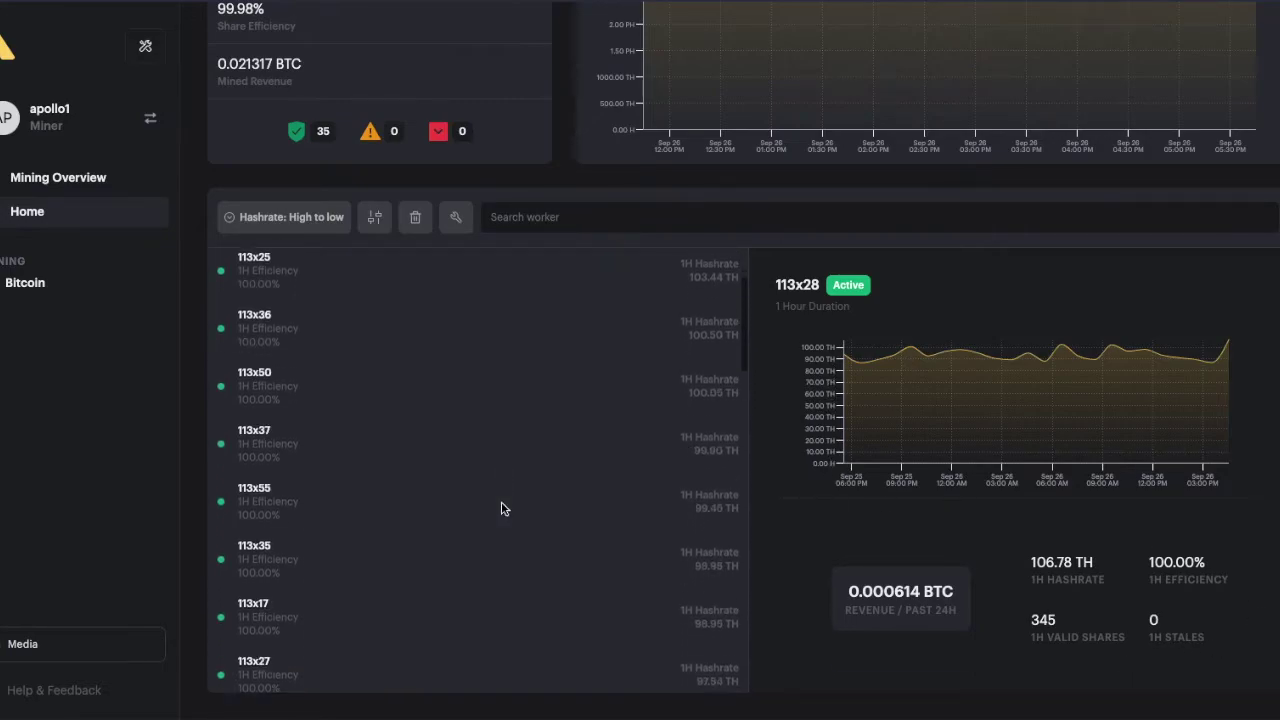
pyautogui.scroll(5, 502, 509)
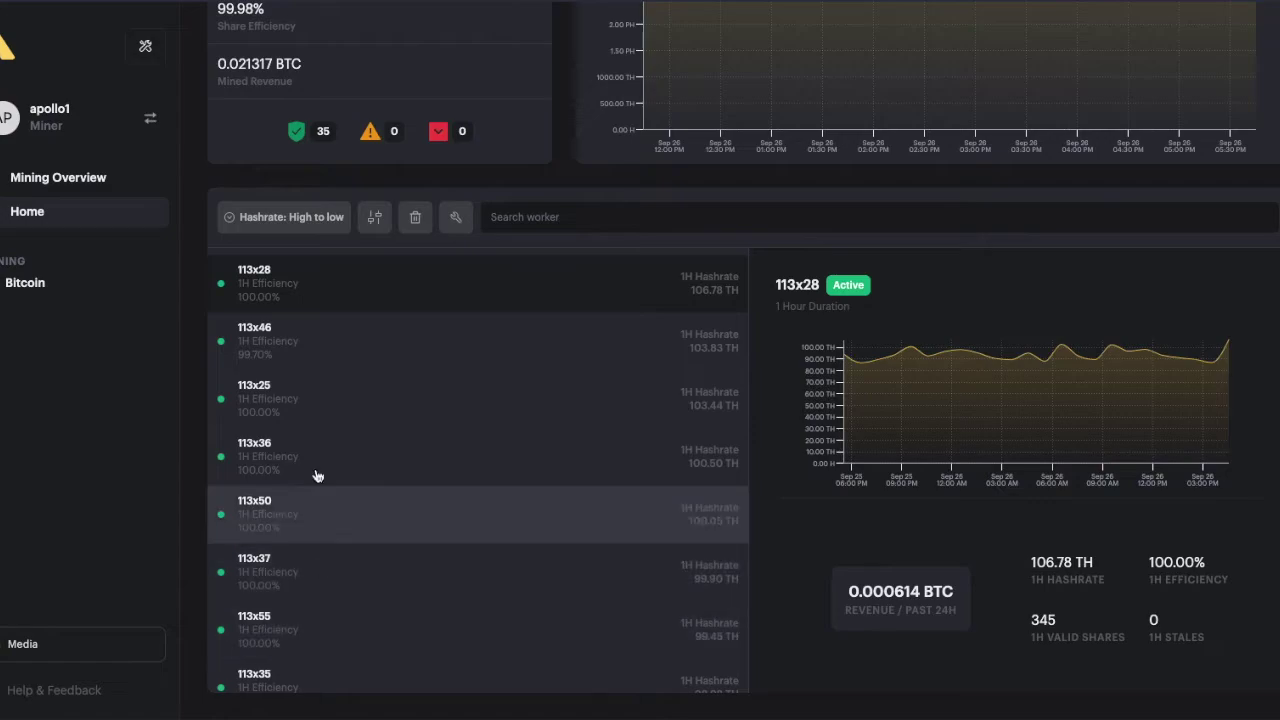
pyautogui.click(415, 218)
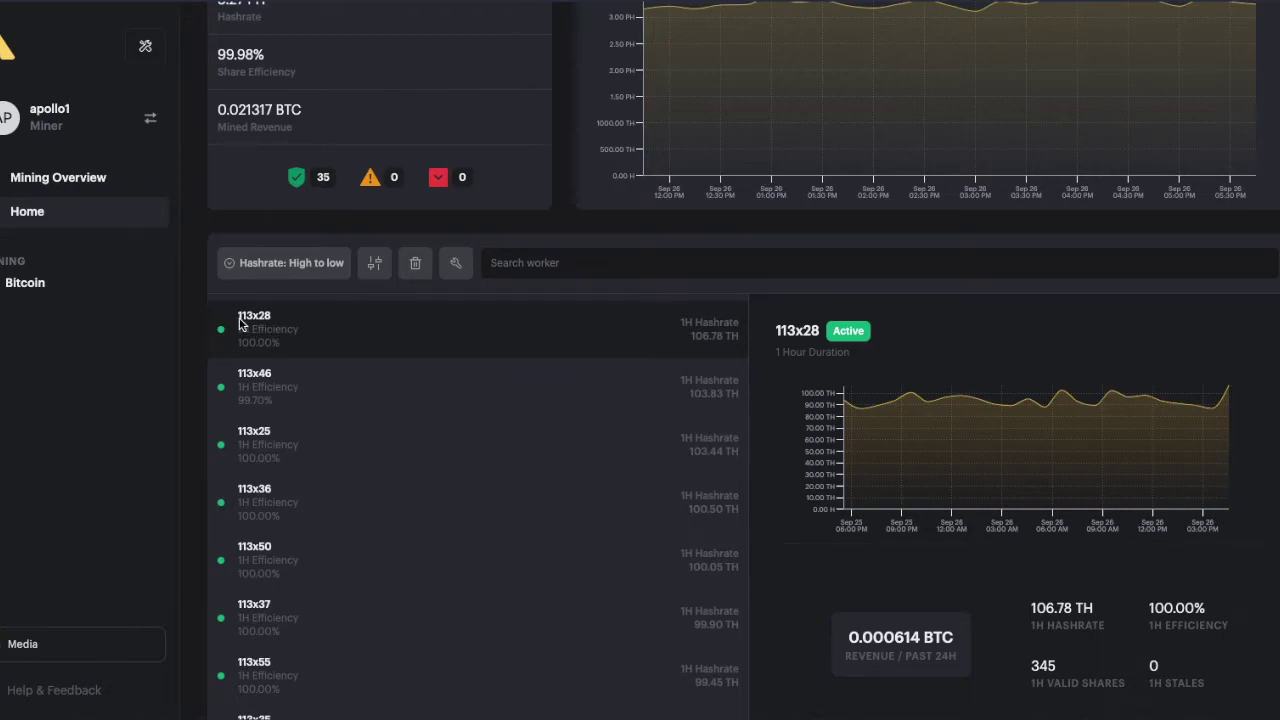
pyautogui.click(459, 270)
pyautogui.click(455, 265)
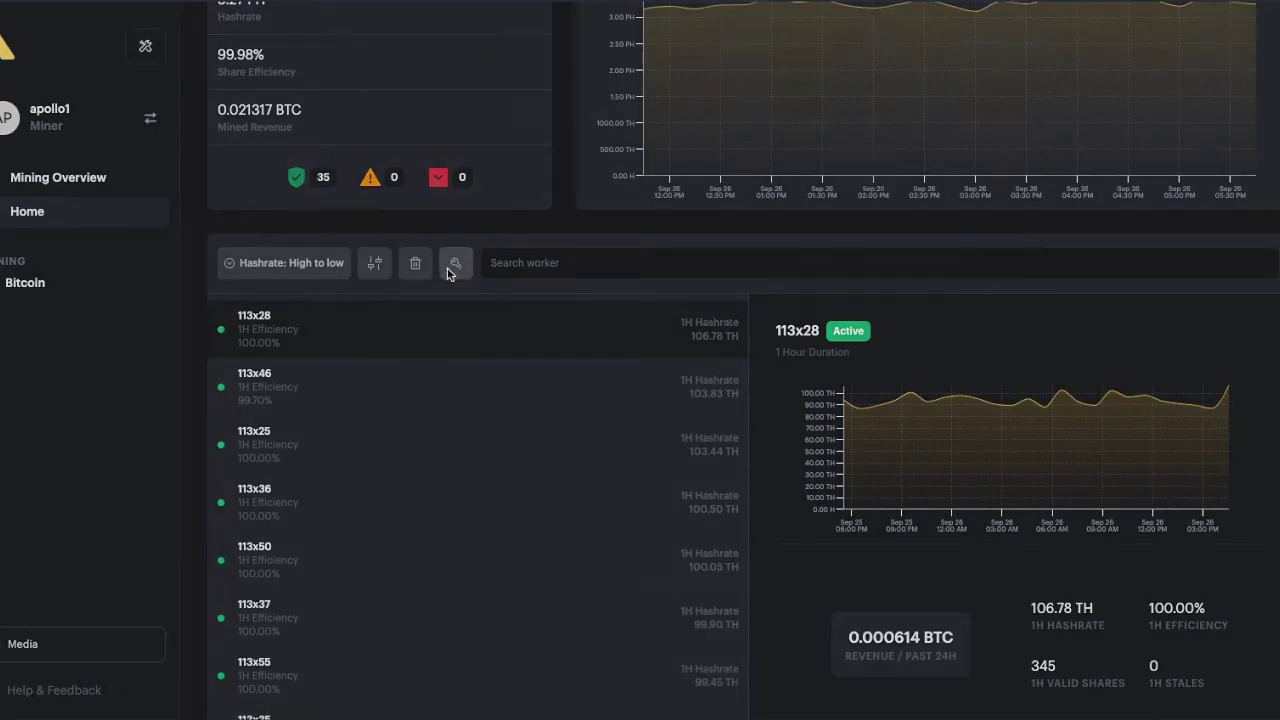
pyautogui.click(496, 248)
pyautogui.moveTo(496, 248); pyautogui.dragTo(720, 246)
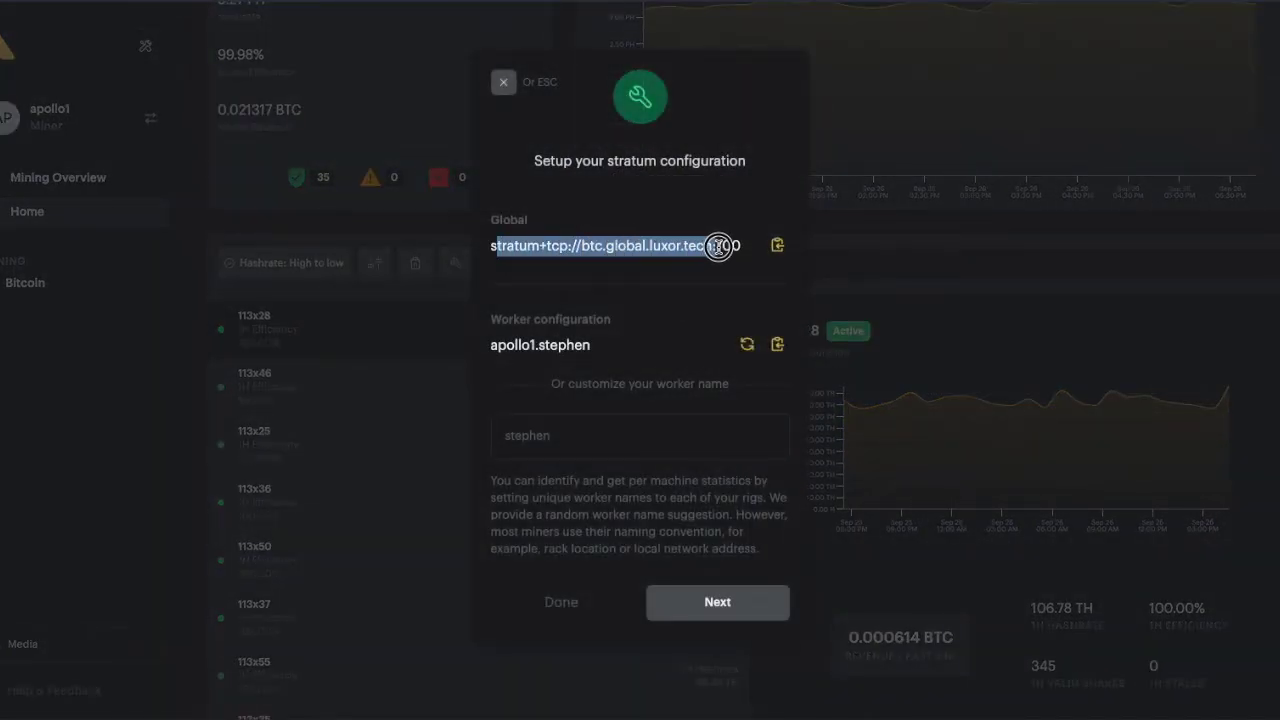
pyautogui.click(718, 247)
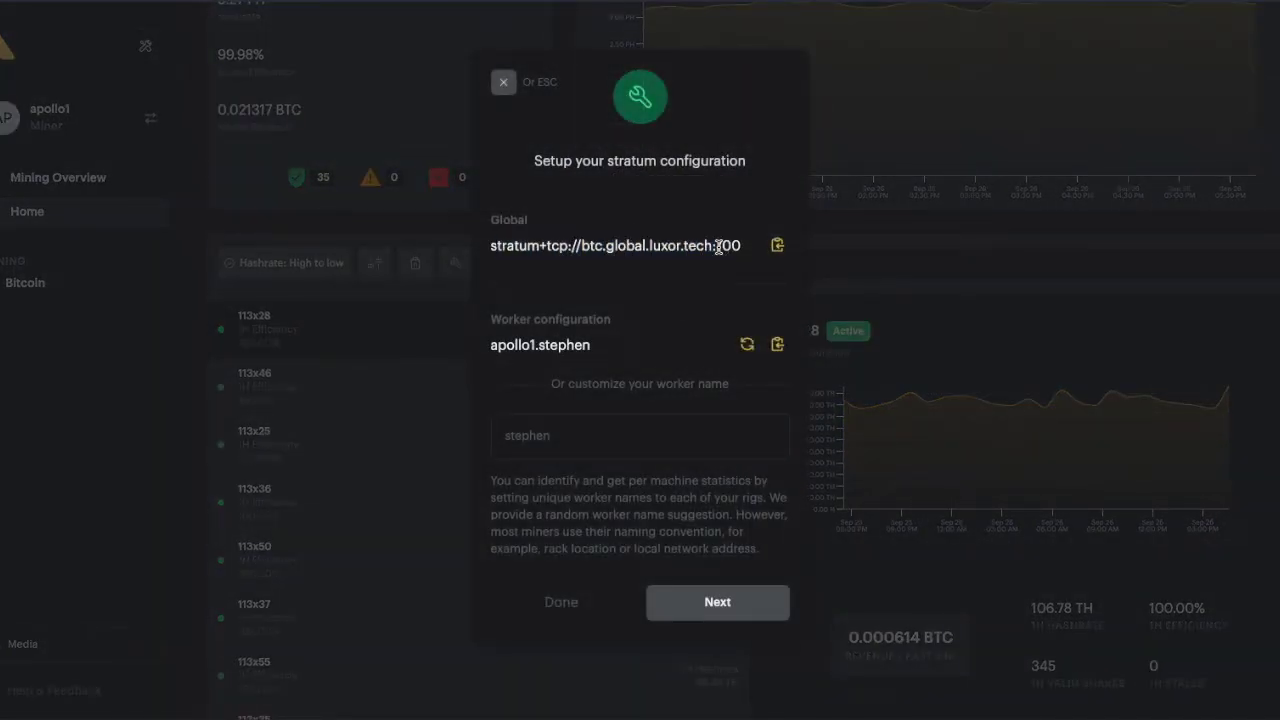
pyautogui.click(541, 344)
pyautogui.moveTo(541, 344); pyautogui.dragTo(588, 344)
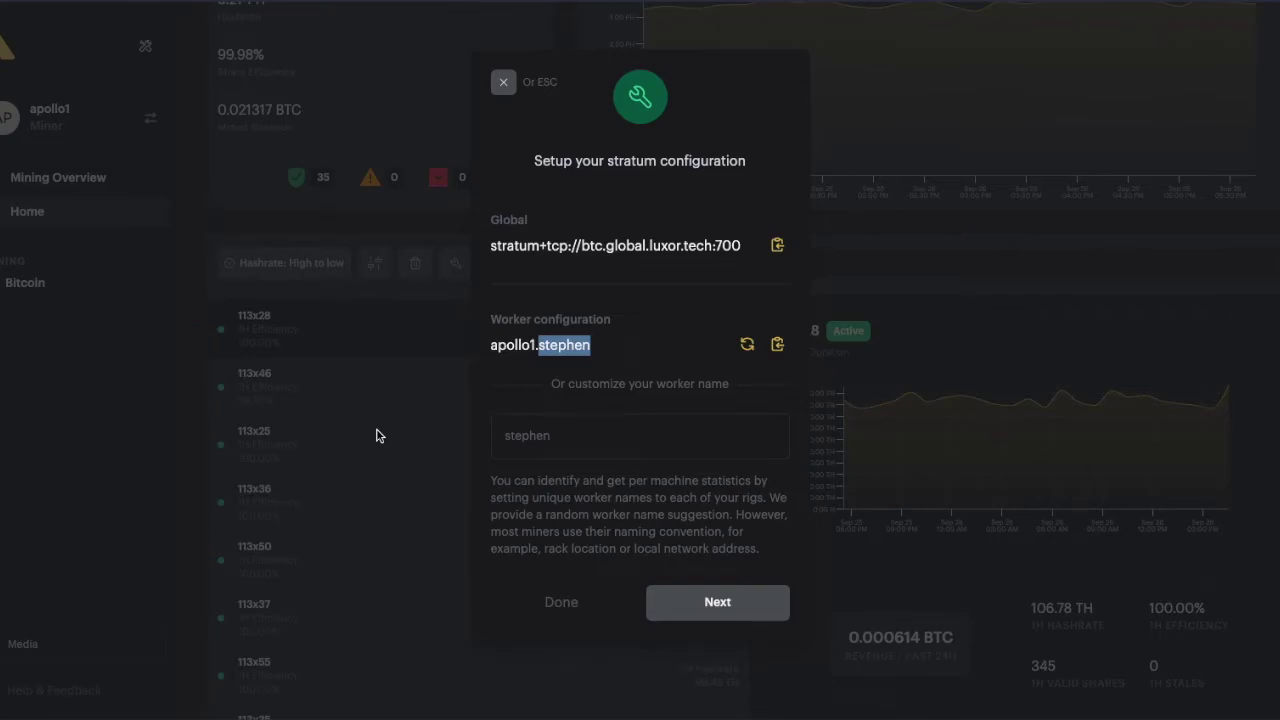
pyautogui.click(376, 435)
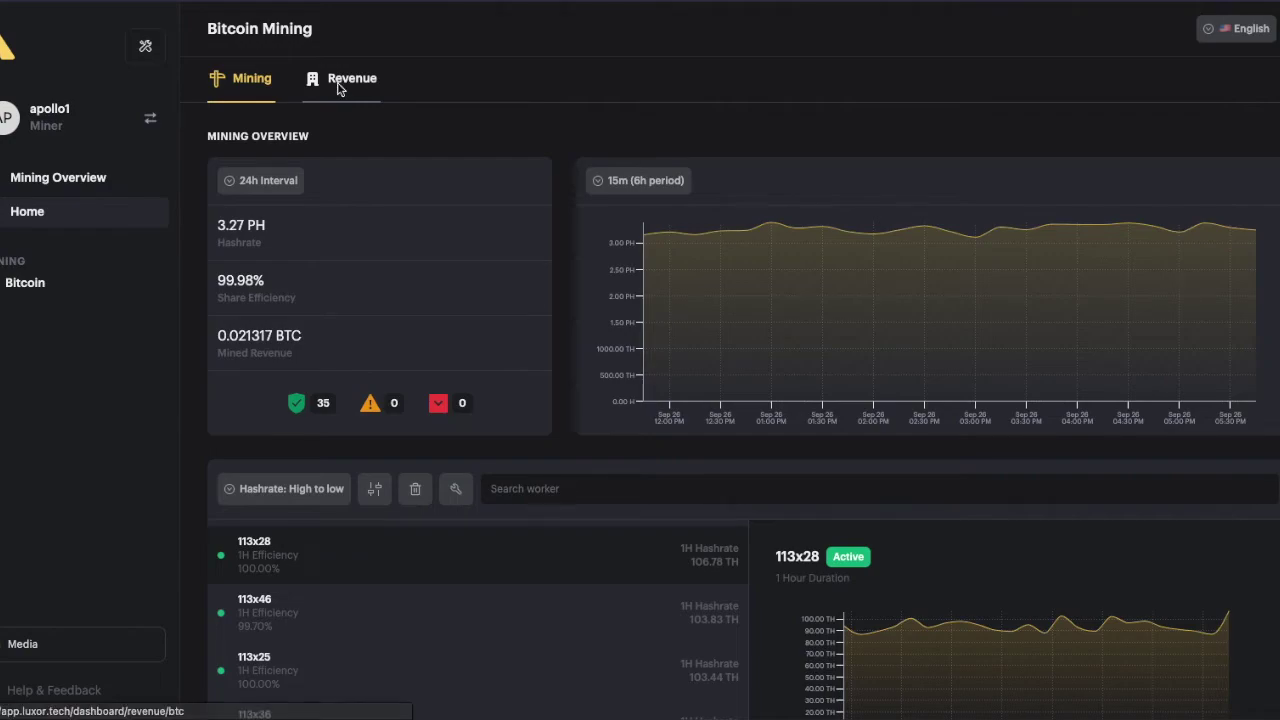
# - Review the Bitcoin revenue page, then go to the Watcher Links page
pyautogui.click(339, 86)
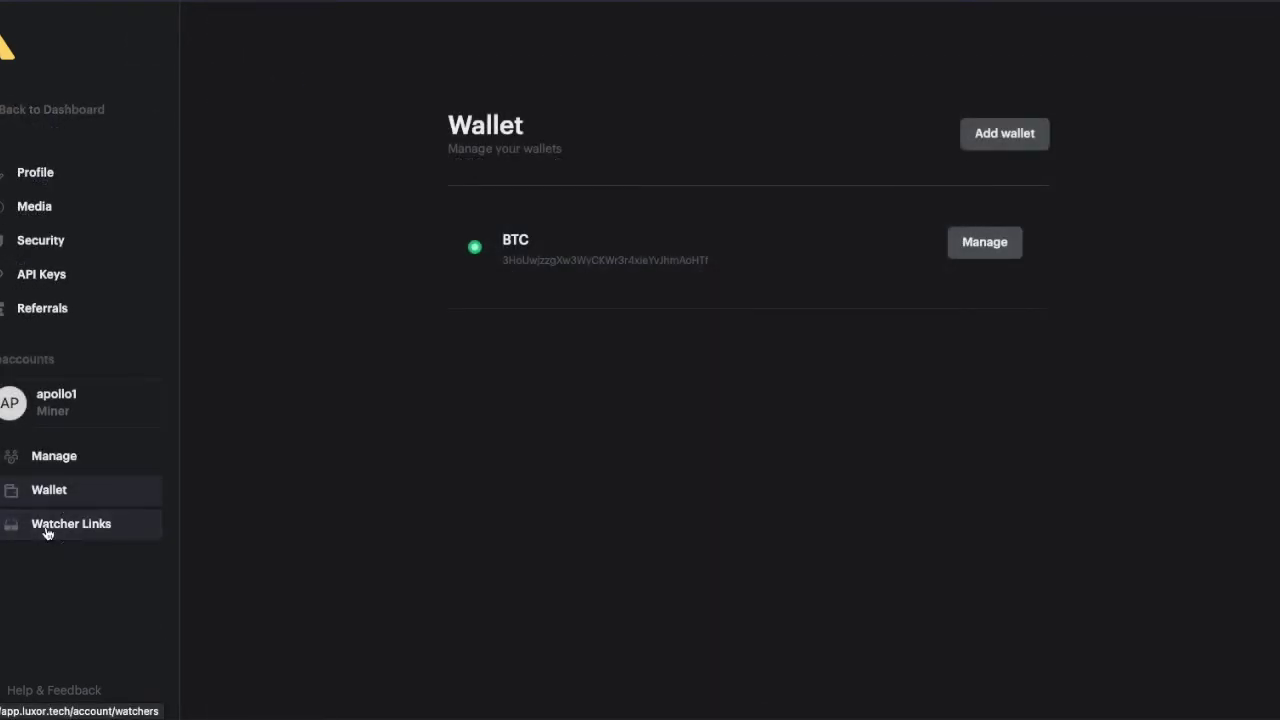
pyautogui.click(45, 532)
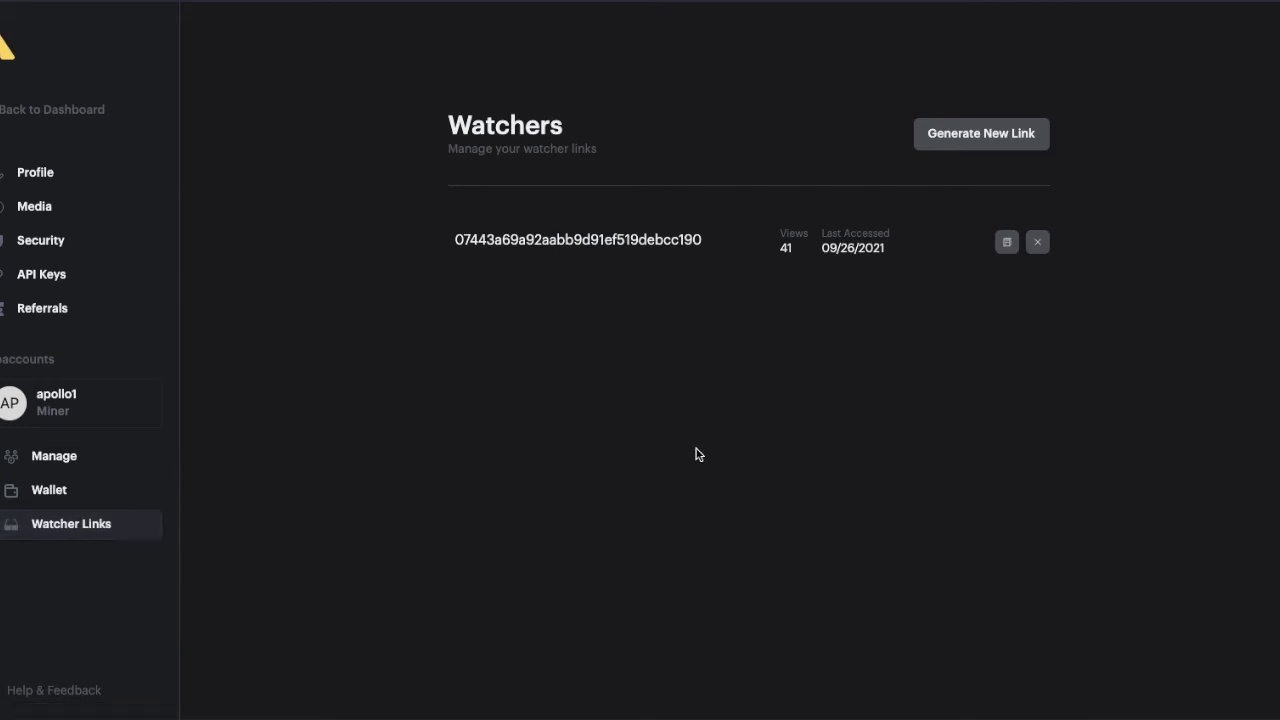
# - Copy the existing public watcher link (41 views, last accessed 09/26/2021)
pyautogui.moveTo(633, 246)
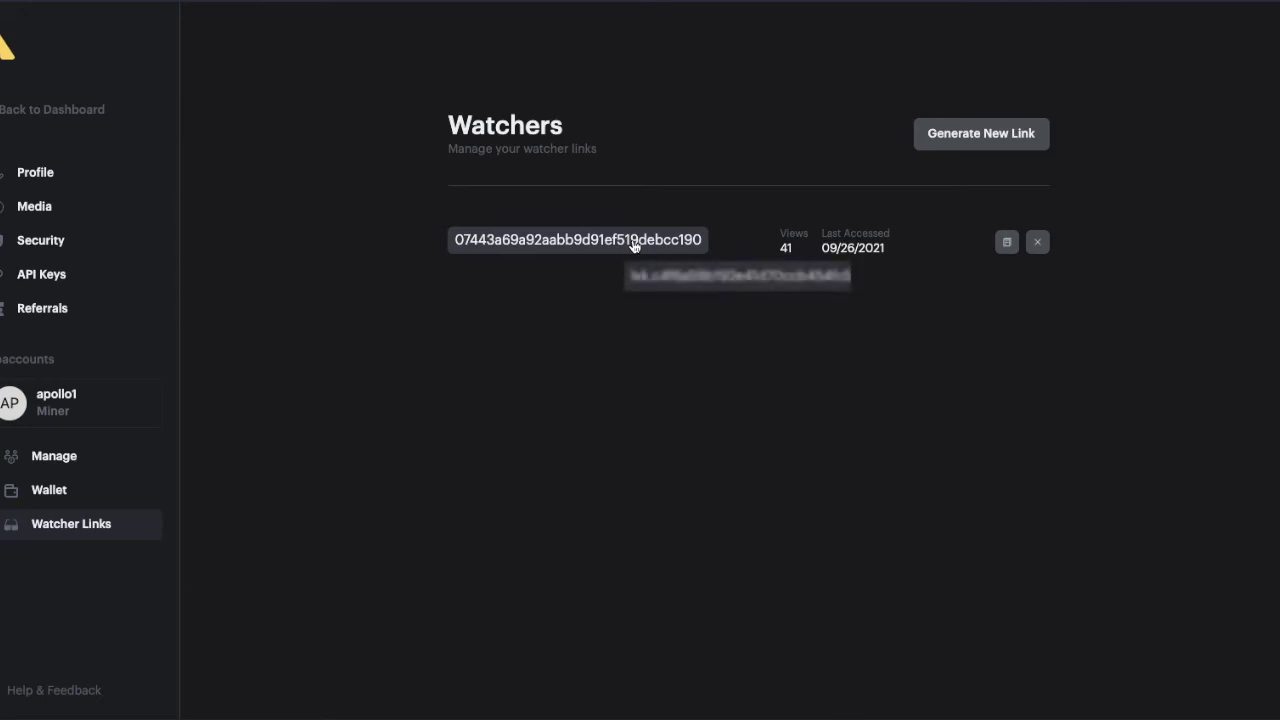
pyautogui.click(1005, 243)
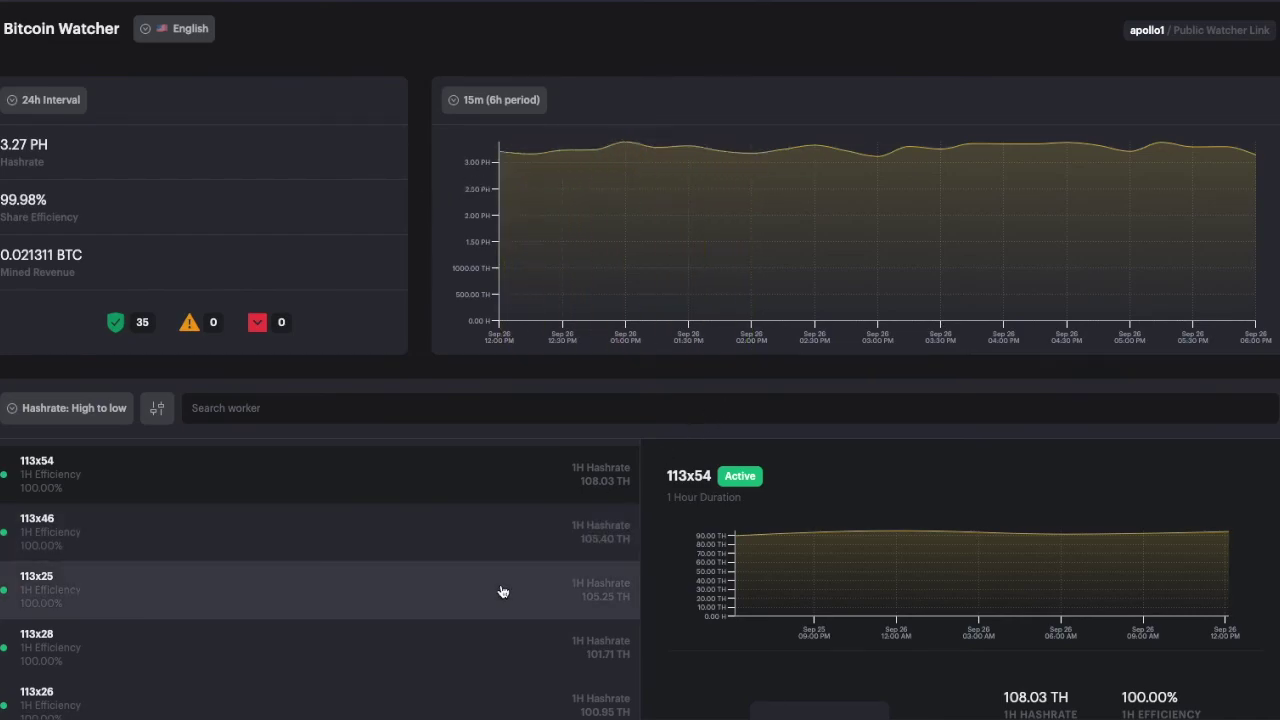
# - On the public watcher, show worker 113x52's details: 100.23 TH at 100.00% efficiency
pyautogui.scroll(-2, 500, 590)
pyautogui.scroll(-1, 502, 591)
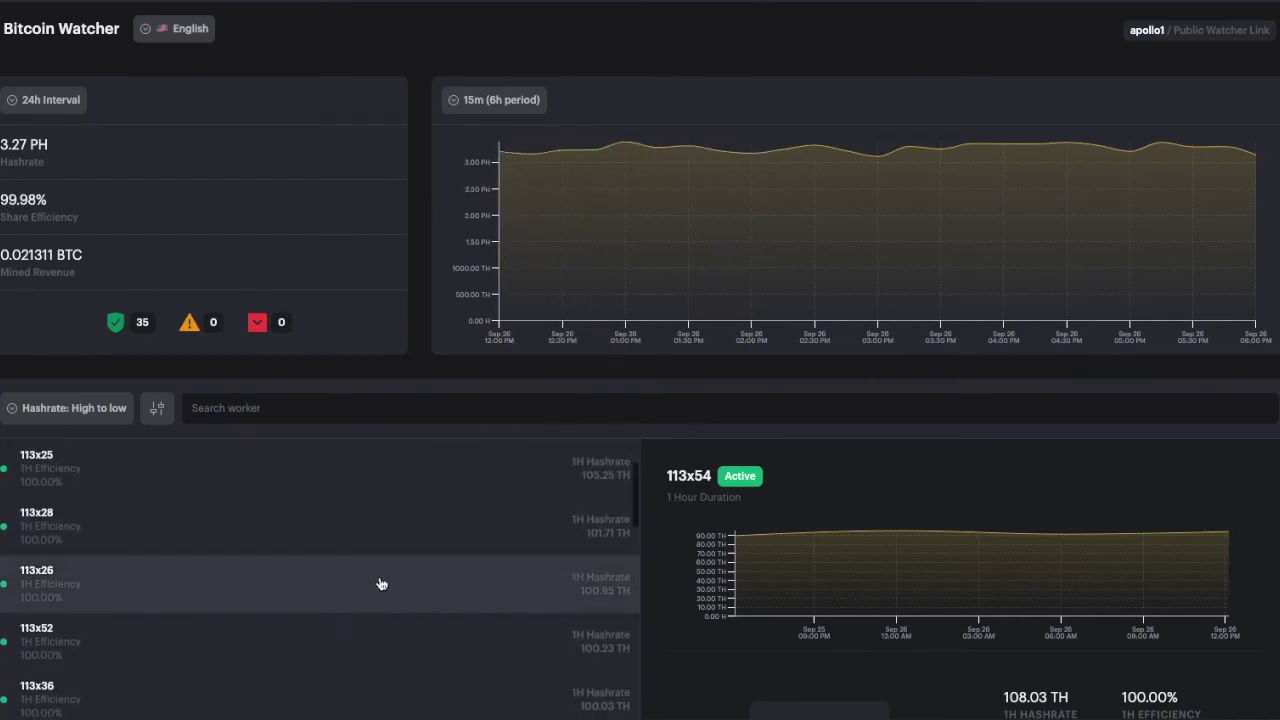
pyautogui.scroll(-1, 357, 587)
pyautogui.click(209, 608)
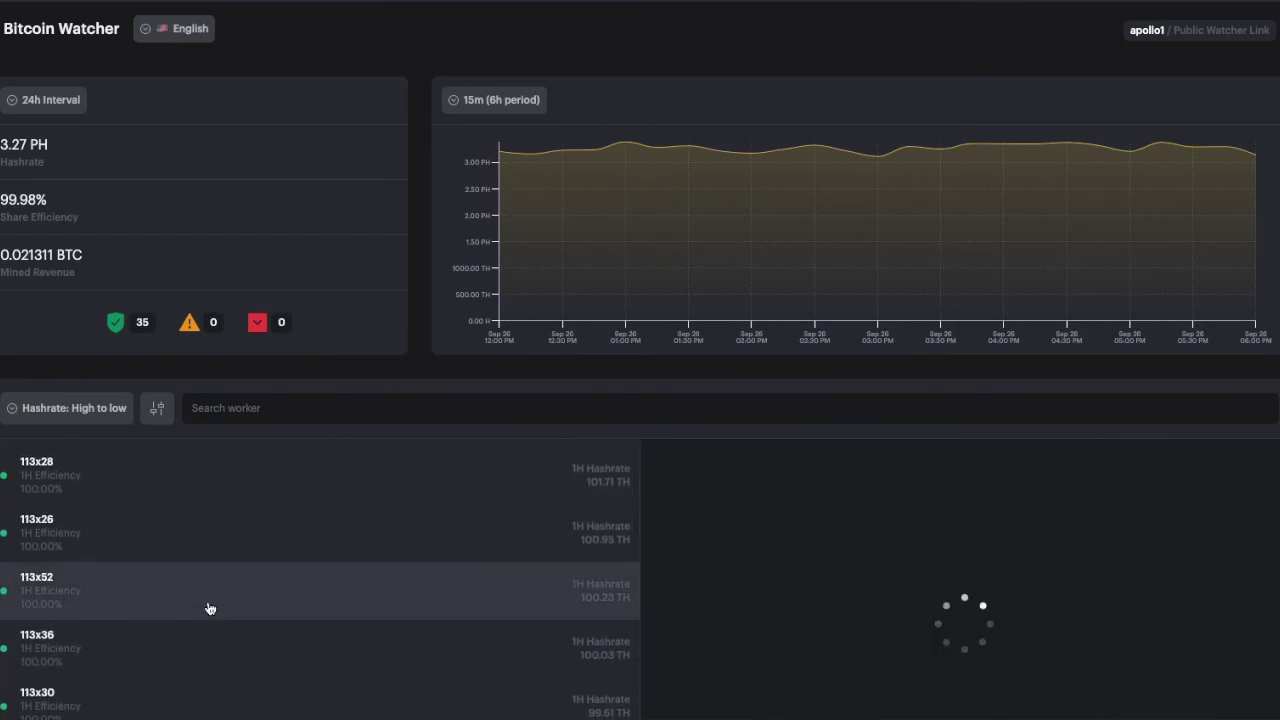